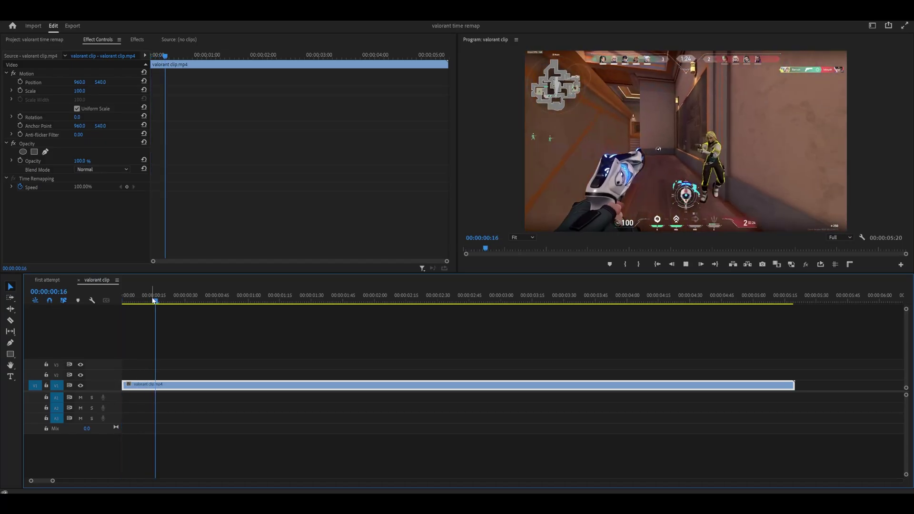
# - Return the playhead to the sequence start and enlarge the V1 track's height until the clip thumbnail and keyframe controls show
pyautogui.moveTo(173, 300); pyautogui.dragTo(108, 312)
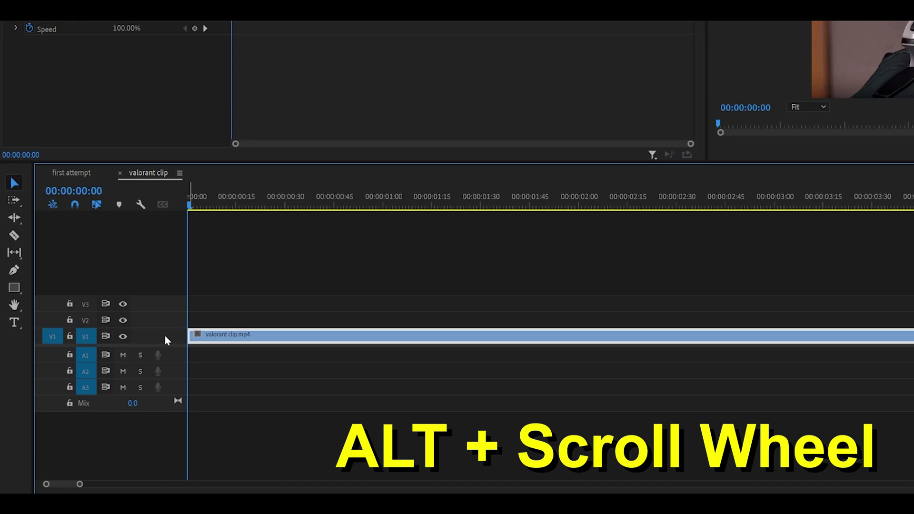
pyautogui.scroll(2, 165, 338)
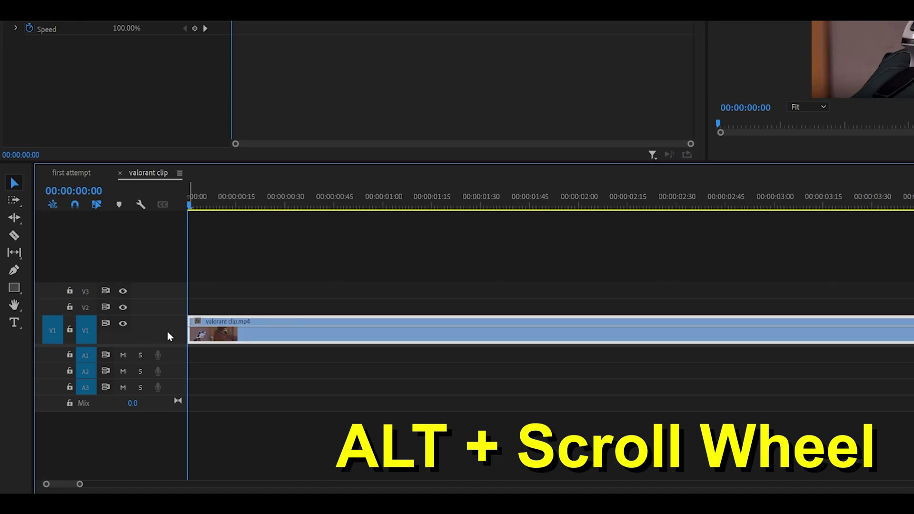
pyautogui.scroll(3, 167, 330)
pyautogui.scroll(-1, 162, 324)
pyautogui.scroll(-3, 162, 325)
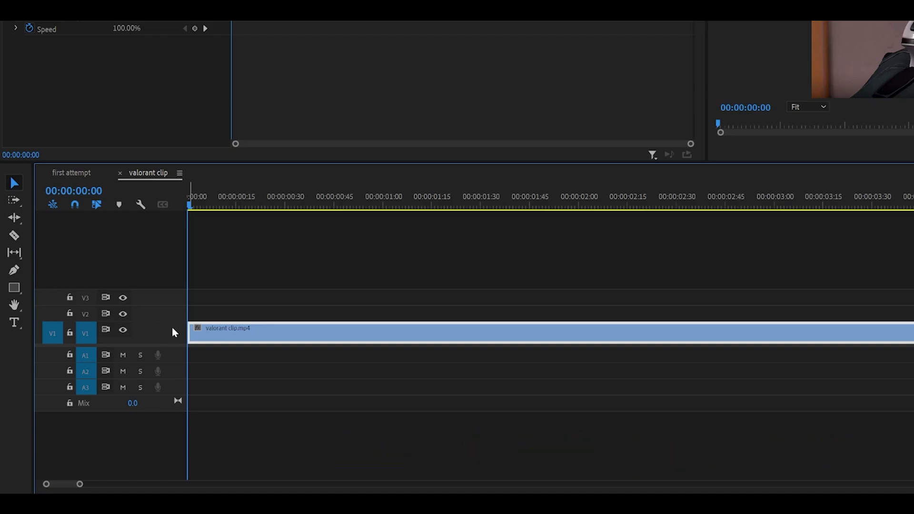
pyautogui.moveTo(164, 323); pyautogui.dragTo(170, 233)
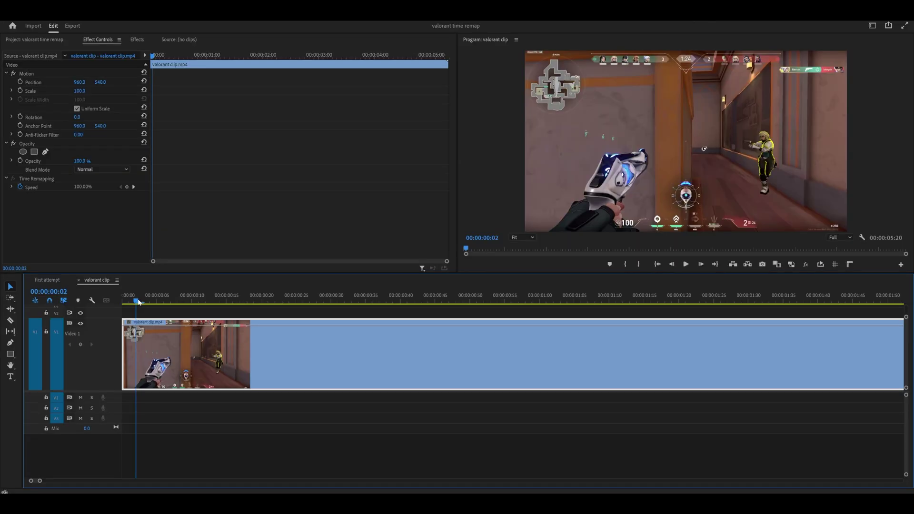
# - Play the clip from the start to the first shot and add a sequence marker there at 00:00:00:16
pyautogui.moveTo(137, 299)
pyautogui.mouseDown()
pyautogui.moveTo(213, 300)
pyautogui.moveTo(122, 303)
pyautogui.mouseUp()
pyautogui.press('space')
pyautogui.press('space')
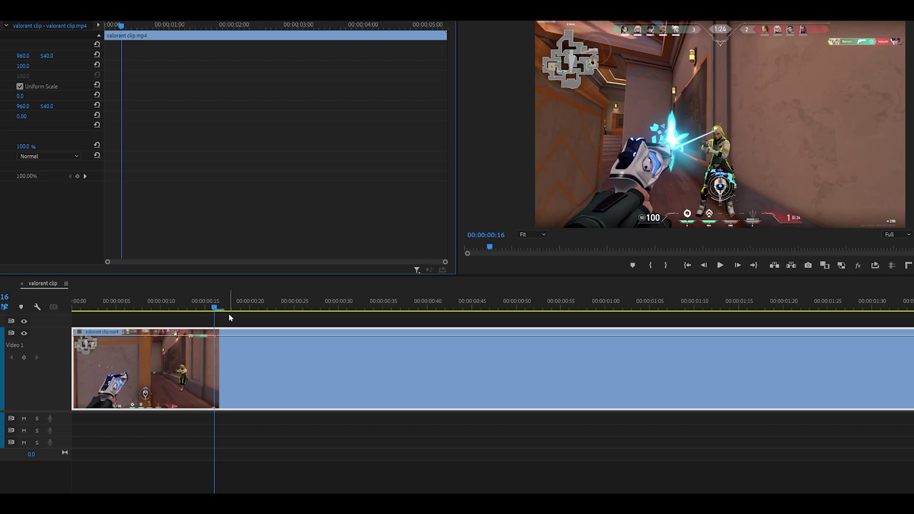
pyautogui.click(232, 357)
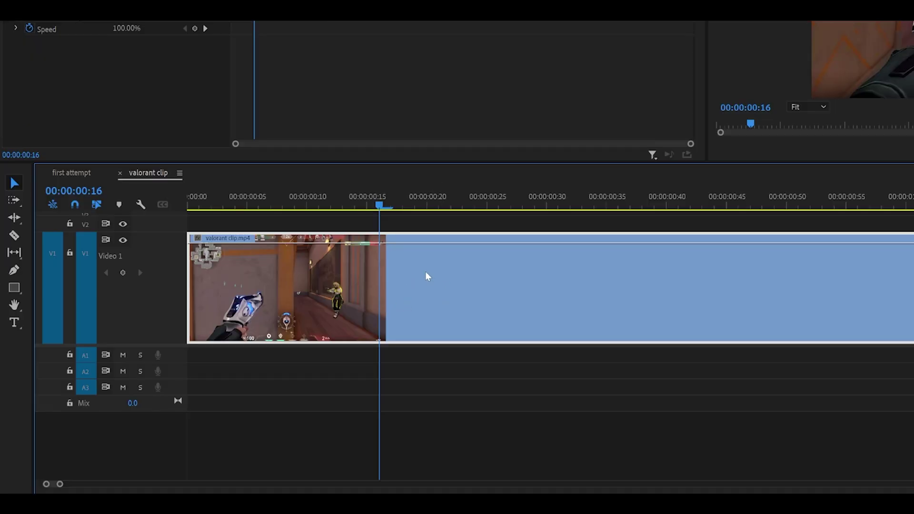
pyautogui.moveTo(459, 374); pyautogui.dragTo(511, 401)
pyautogui.press('m')
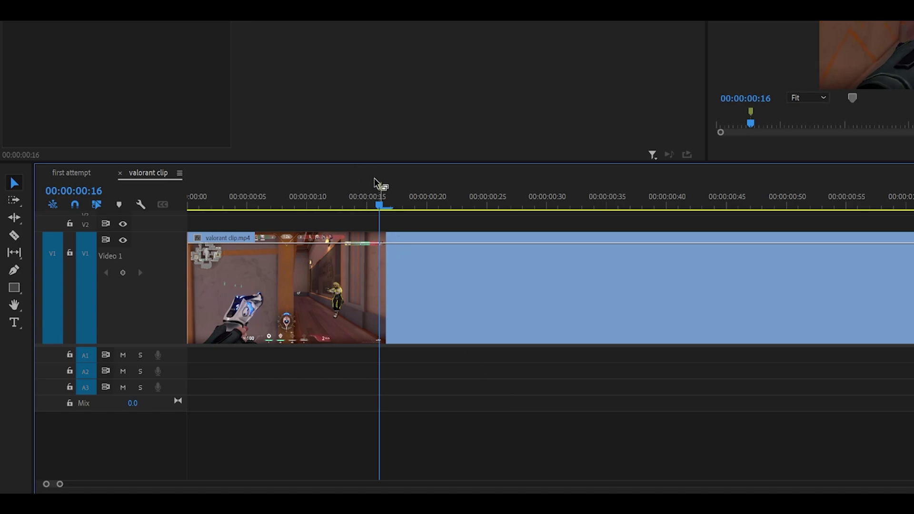
# - Find the second shot further along the clip and add another sequence marker there, at about 00:00:01:34
pyautogui.moveTo(383, 205); pyautogui.dragTo(681, 213)
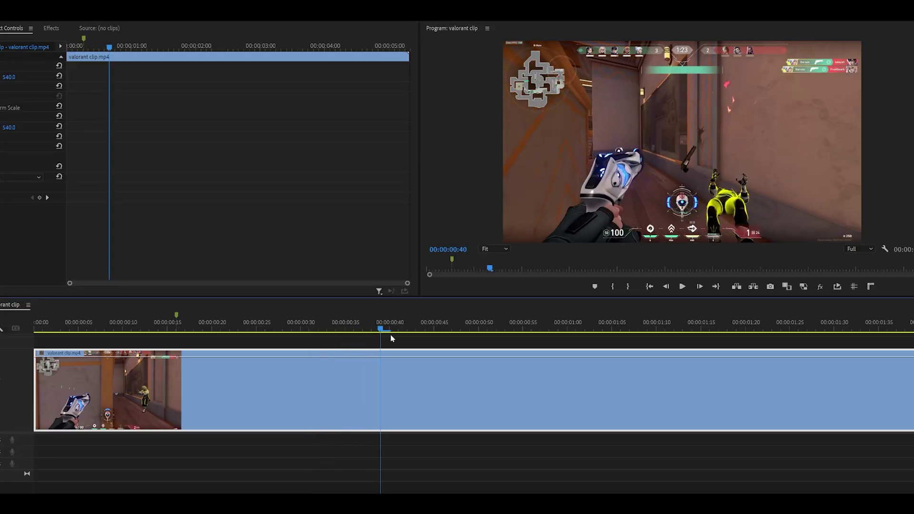
pyautogui.moveTo(391, 335); pyautogui.dragTo(738, 335)
pyautogui.press('-')
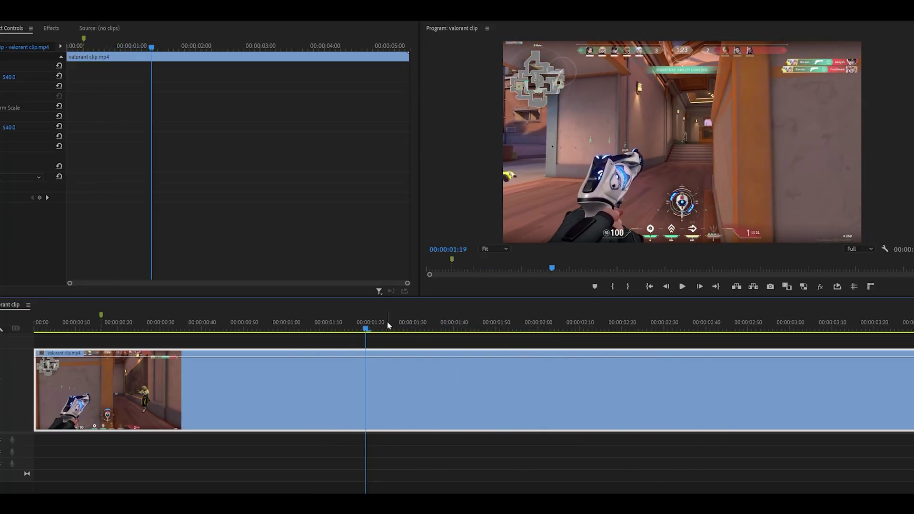
pyautogui.moveTo(388, 325); pyautogui.dragTo(428, 335)
pyautogui.click(493, 468)
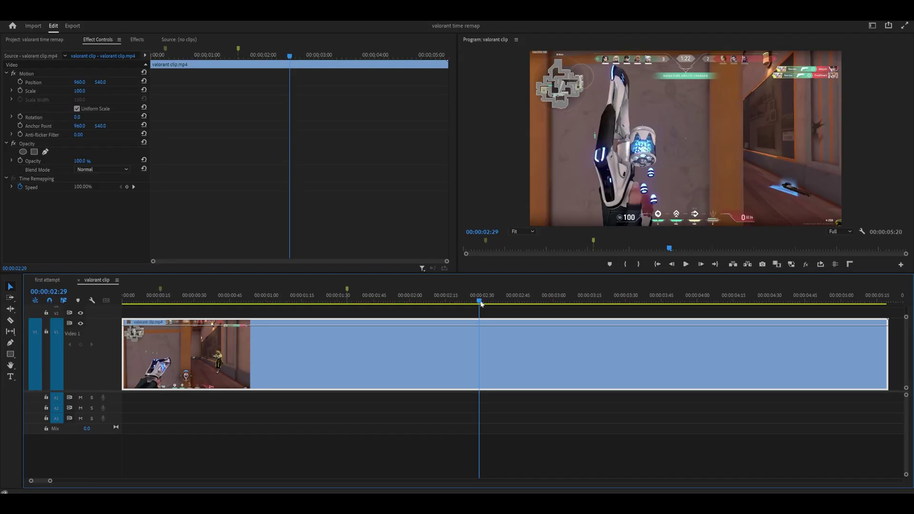
# - Set the clip's rubber band on V1 to show Time Remapping Speed
pyautogui.moveTo(480, 304); pyautogui.dragTo(479, 303)
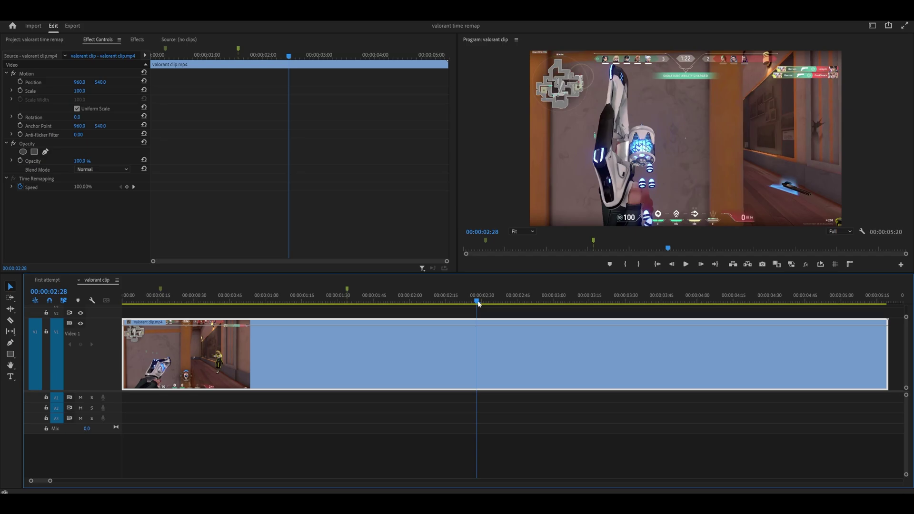
pyautogui.click(160, 300)
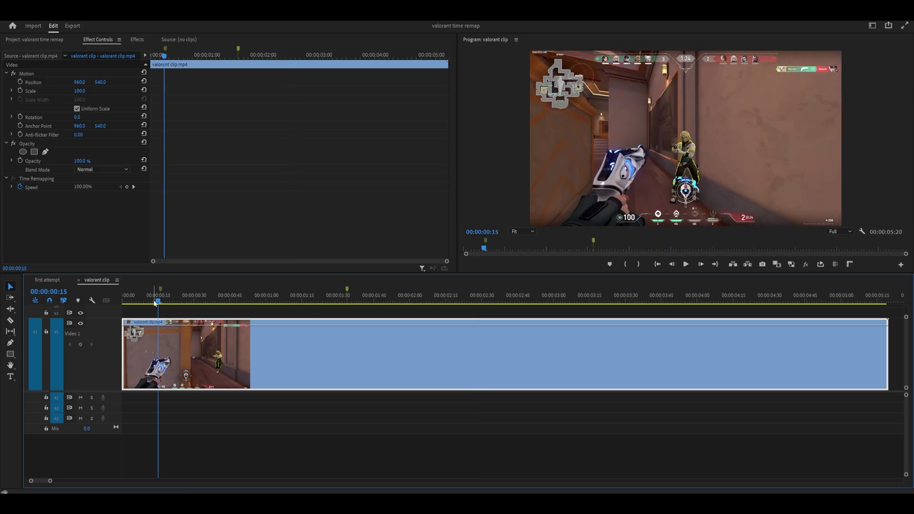
pyautogui.press('=')
pyautogui.press('=')
pyautogui.press('=')
pyautogui.press('=')
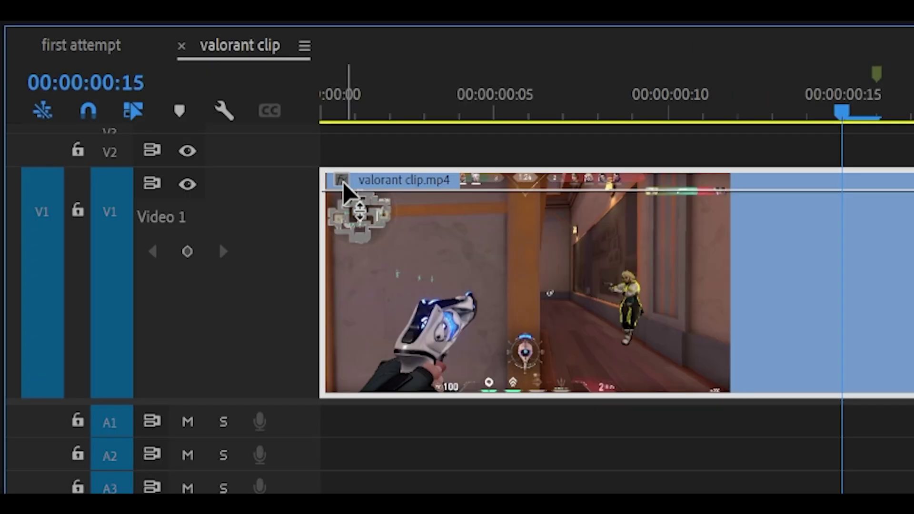
pyautogui.rightClick(198, 241)
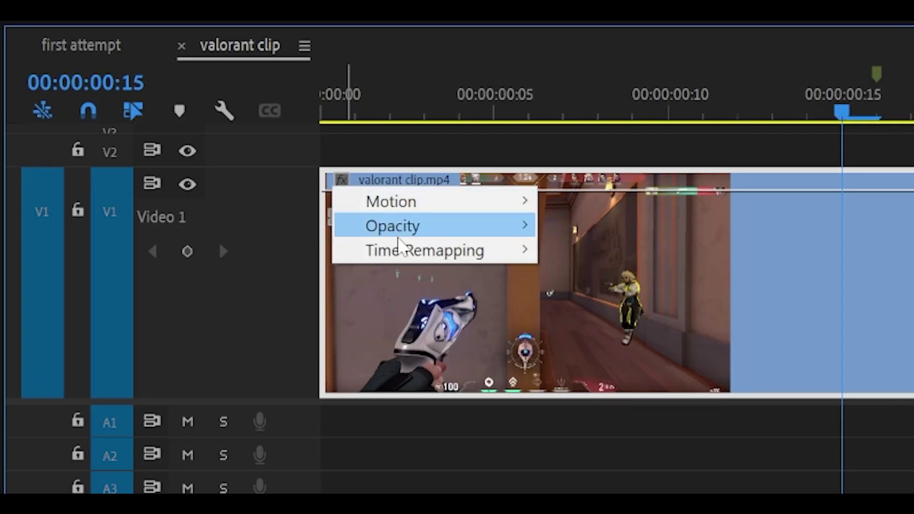
pyautogui.moveTo(414, 252)
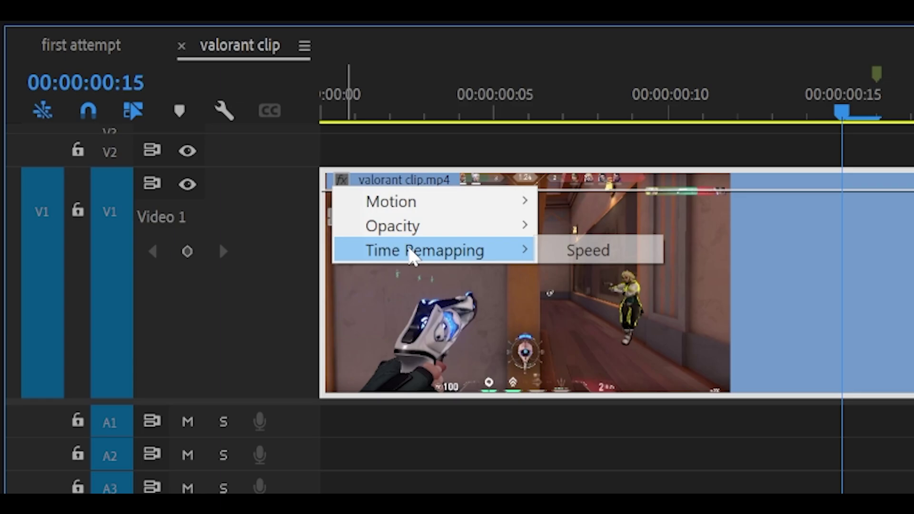
pyautogui.click(585, 256)
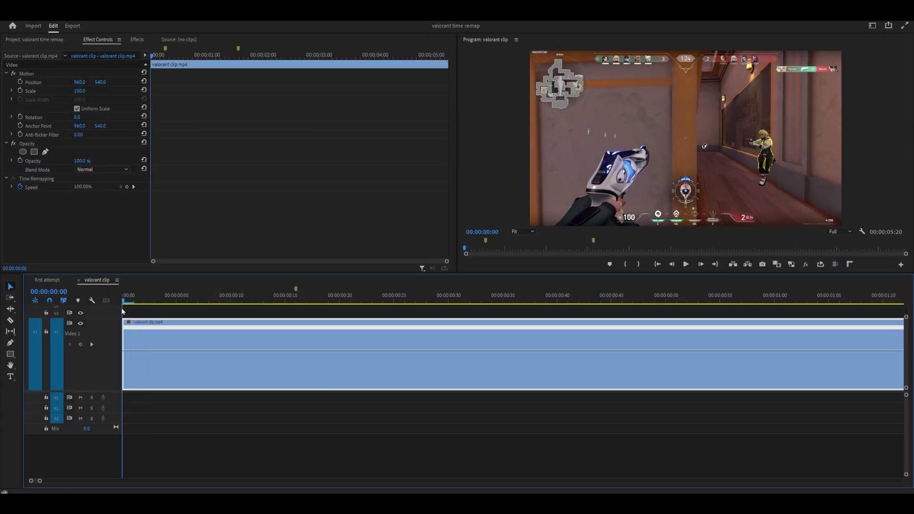
# - Scrub through the clip to review the sections before, between and after the two markers
pyautogui.moveTo(123, 310); pyautogui.dragTo(293, 309)
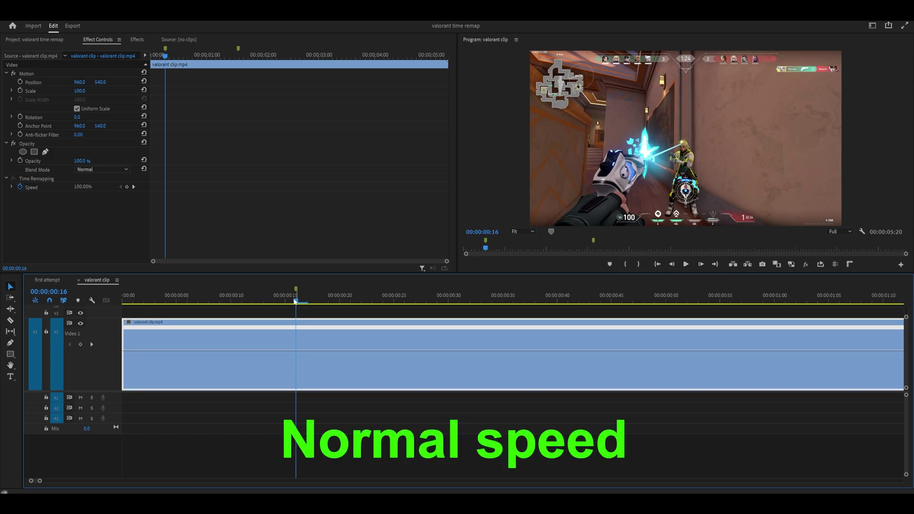
pyautogui.moveTo(296, 305); pyautogui.dragTo(241, 305)
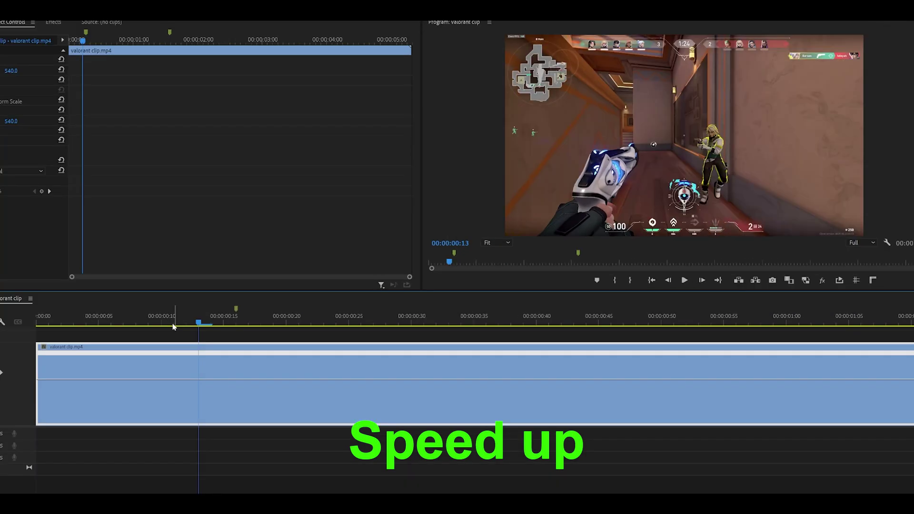
pyautogui.moveTo(140, 317); pyautogui.dragTo(691, 335)
pyautogui.press('-')
pyautogui.press('-')
pyautogui.moveTo(374, 326); pyautogui.dragTo(838, 340)
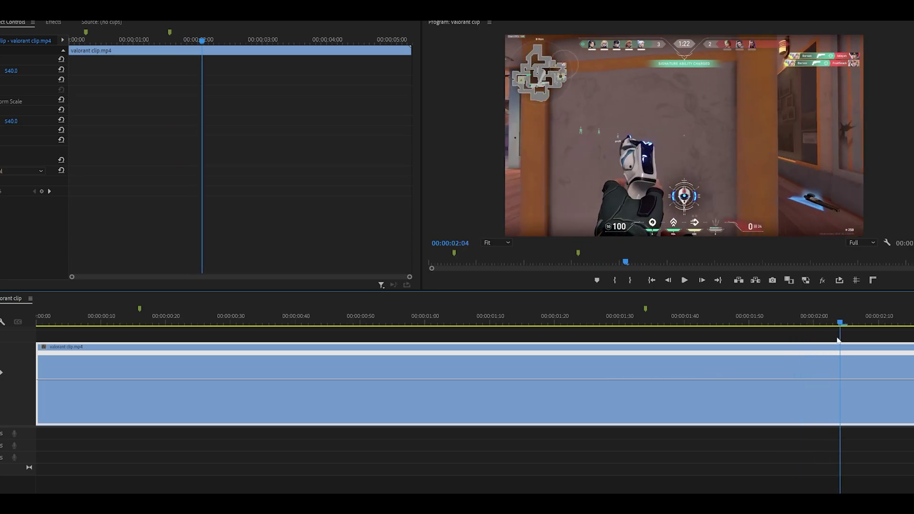
# - Add a speed keyframe on the clip's speed line at the first marker, 00:00:00:16
pyautogui.scroll(-2, 837, 340)
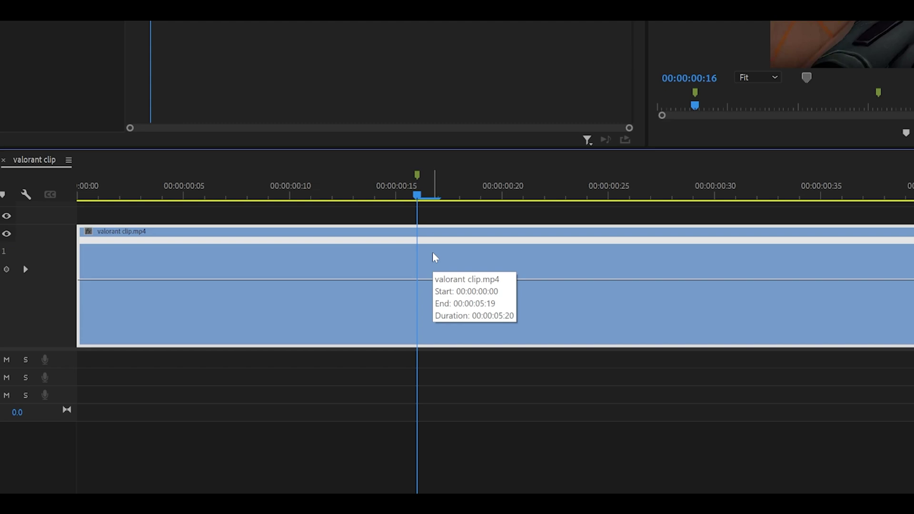
pyautogui.keyDown('ctrl'); pyautogui.click(418, 282); pyautogui.keyUp('ctrl')
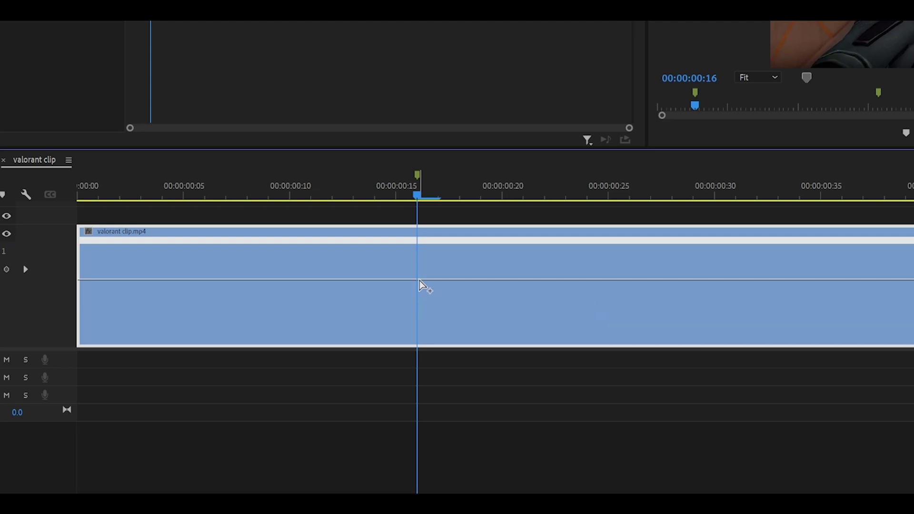
pyautogui.press('Left')
pyautogui.press('Left')
pyautogui.press('Left')
pyautogui.press('Left')
pyautogui.moveTo(412, 241)
pyautogui.mouseDown()
pyautogui.moveTo(424, 245)
pyautogui.moveTo(411, 238)
pyautogui.mouseUp()
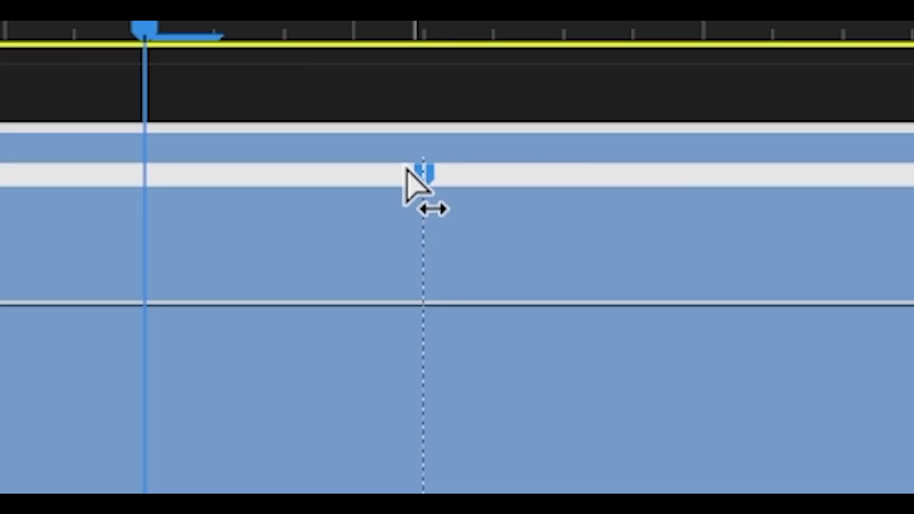
pyautogui.moveTo(406, 170)
pyautogui.mouseDown()
pyautogui.moveTo(402, 179)
pyautogui.moveTo(57, 216)
pyautogui.mouseUp()
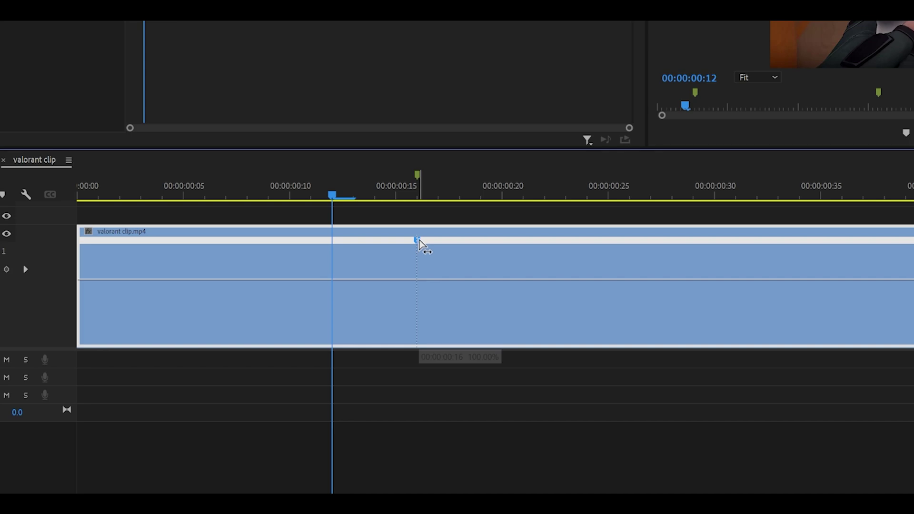
# - Split the first speed keyframe into a ramp ending at 00:00:00:25 and lower the speed after it to 5%
pyautogui.moveTo(440, 241); pyautogui.dragTo(612, 235)
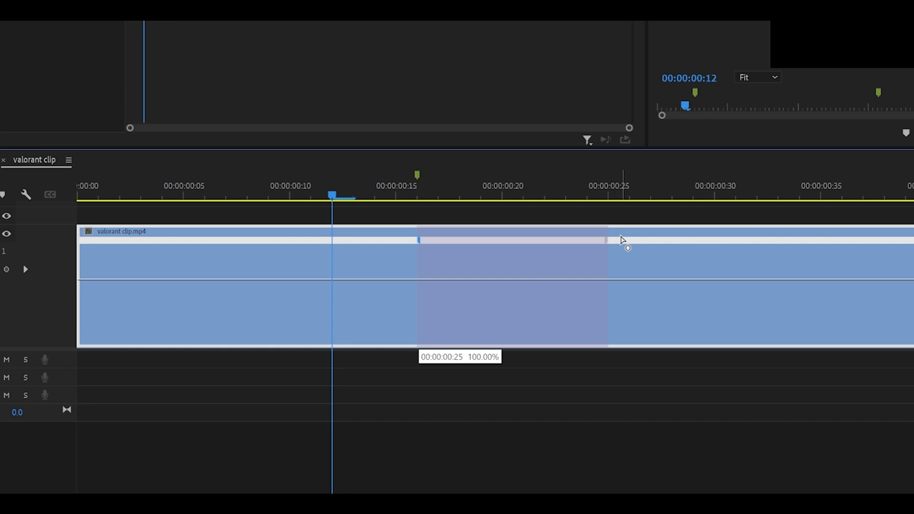
pyautogui.moveTo(618, 238)
pyautogui.mouseDown()
pyautogui.moveTo(632, 240)
pyautogui.moveTo(618, 239)
pyautogui.mouseUp()
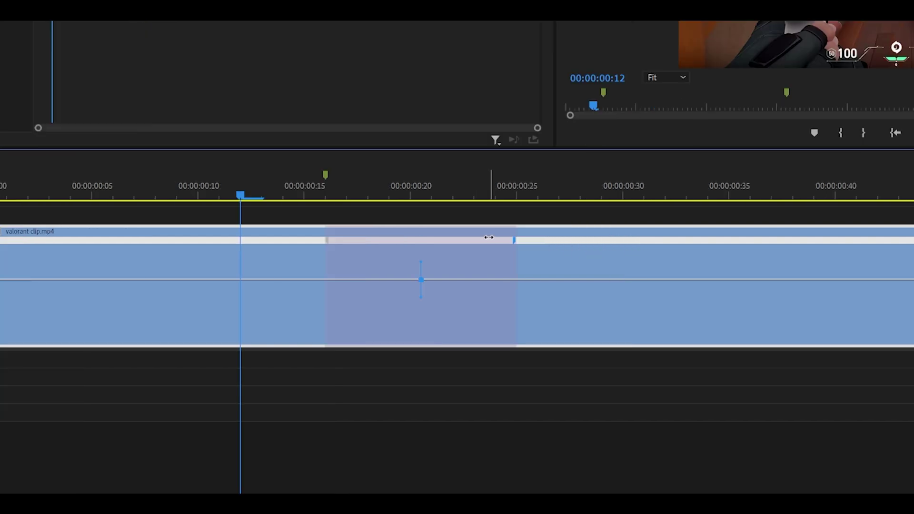
pyautogui.click(605, 240)
pyautogui.moveTo(561, 281)
pyautogui.mouseDown()
pyautogui.moveTo(565, 300)
pyautogui.moveTo(547, 309)
pyautogui.mouseUp()
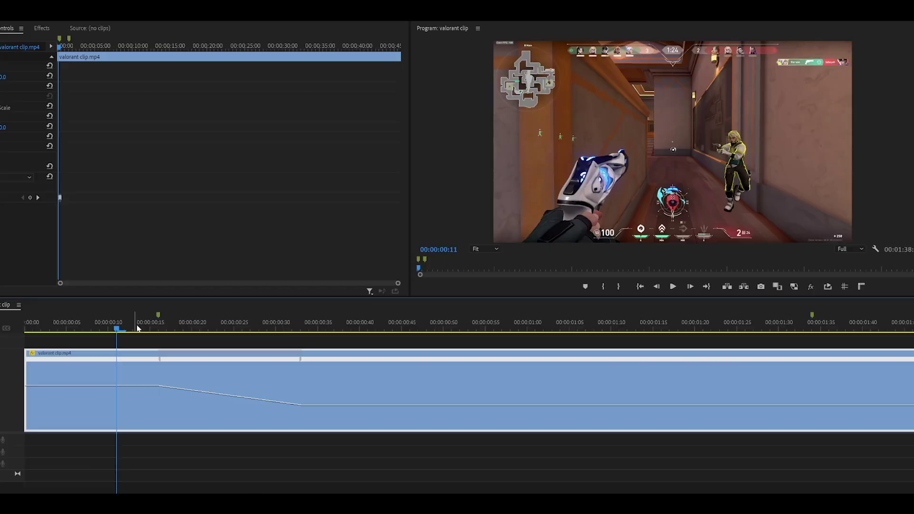
# - Preview the slowdown by playing and scrubbing across the first speed ramp
pyautogui.press('space')
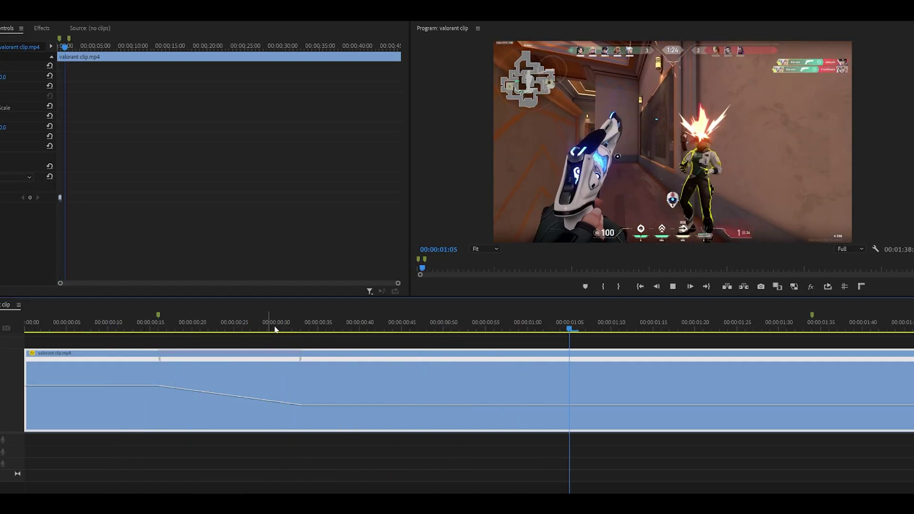
pyautogui.moveTo(277, 325); pyautogui.dragTo(319, 326)
pyautogui.scroll(-1, 330, 336)
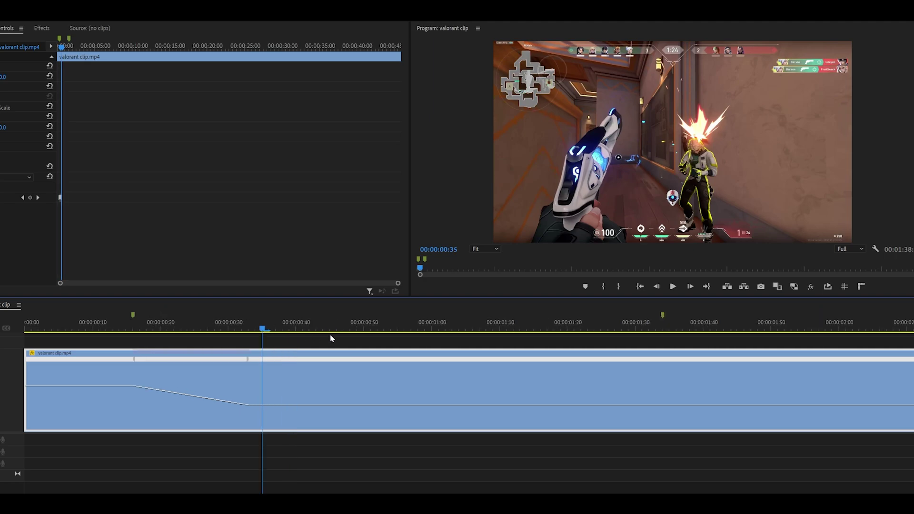
pyautogui.click(254, 332)
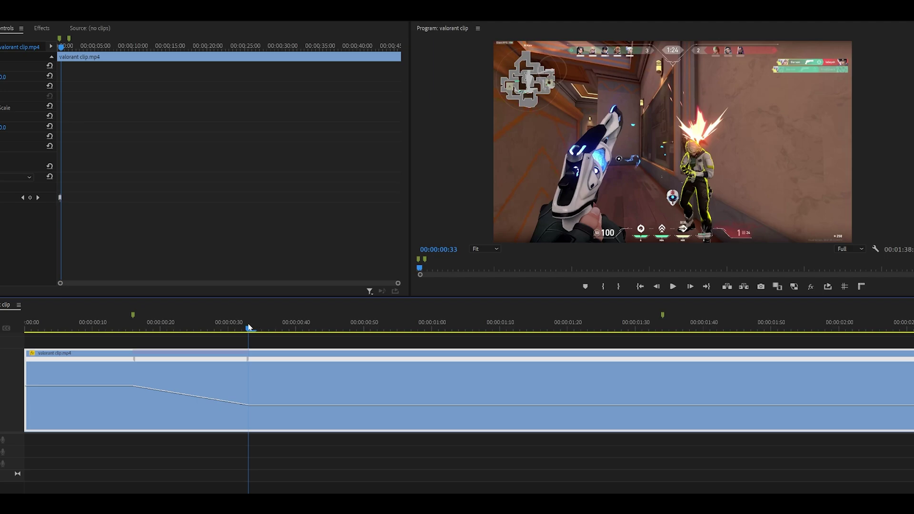
# - Add a second speed keyframe in the slowed section shortly after the first ramp, at 00:00:00:37
pyautogui.press('=')
pyautogui.moveTo(313, 329); pyautogui.dragTo(358, 330)
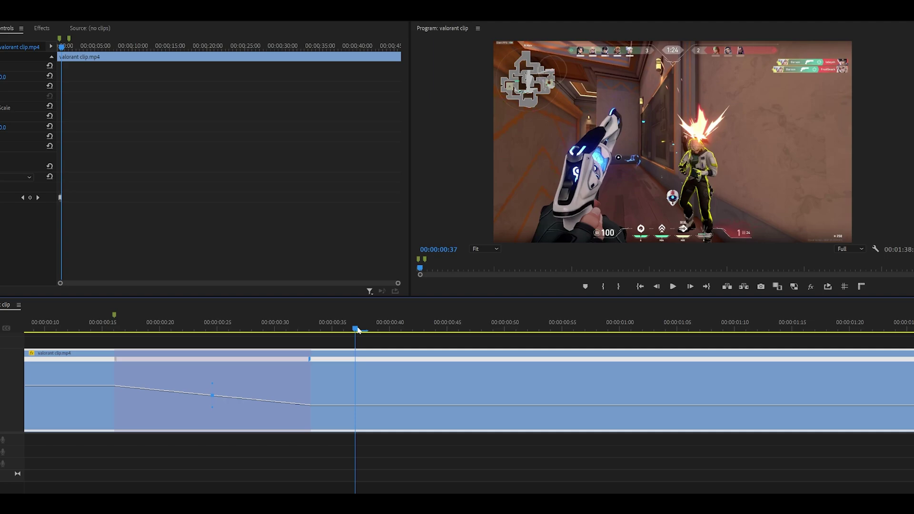
pyautogui.click(298, 364)
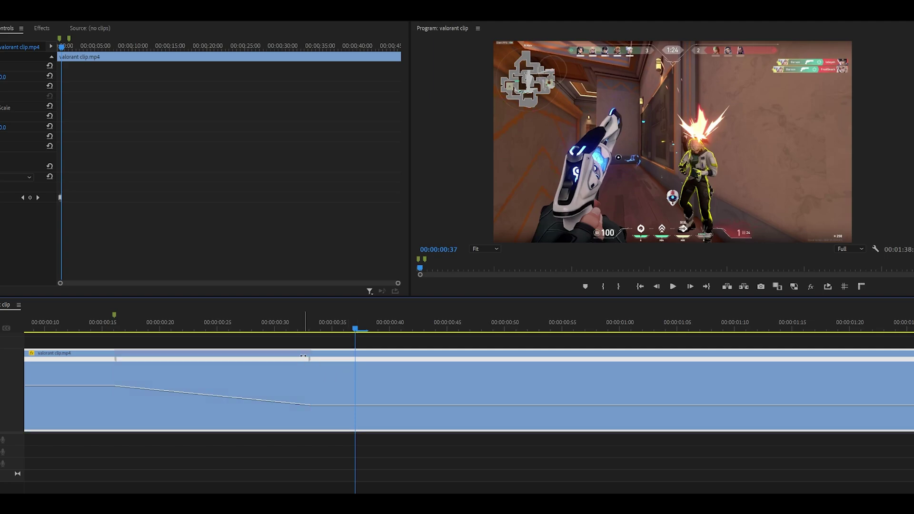
pyautogui.press('-')
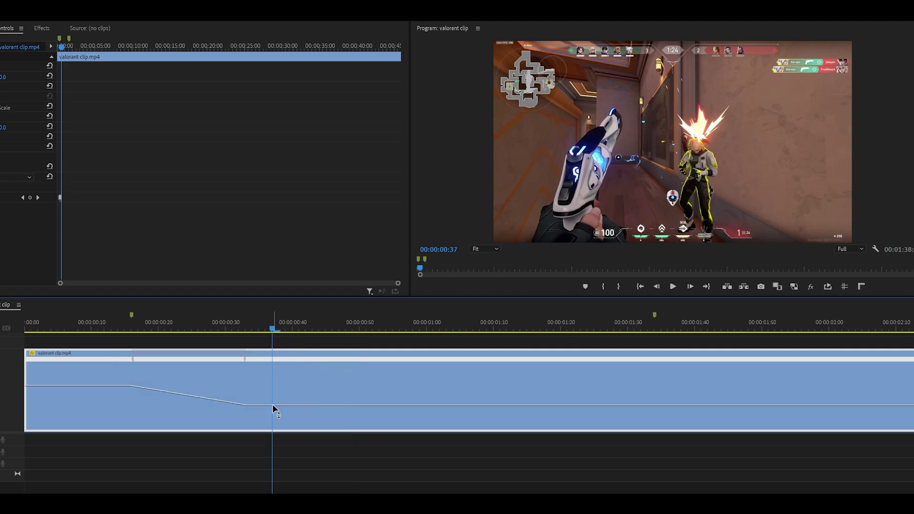
pyautogui.press('=')
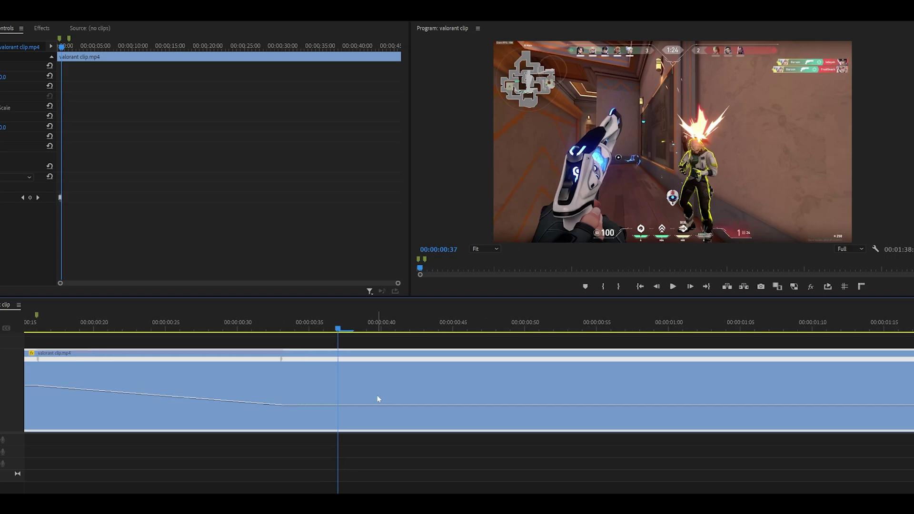
pyautogui.press('-')
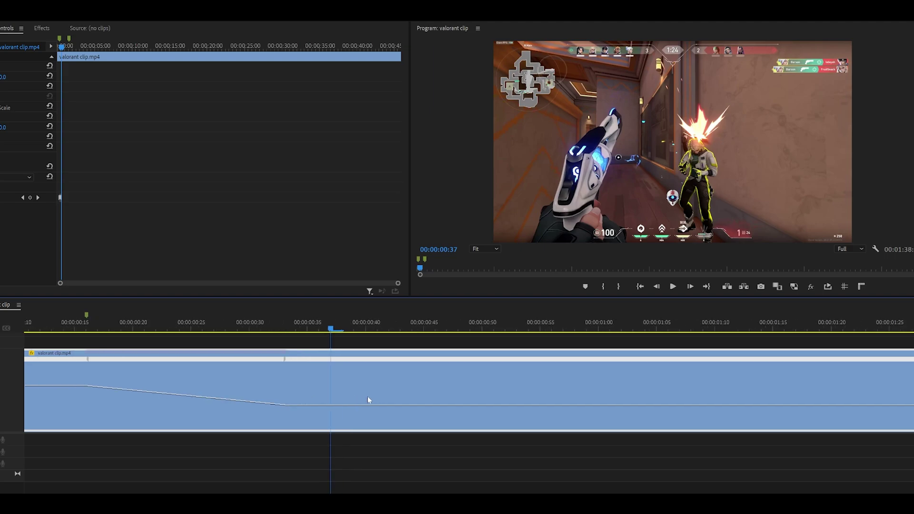
pyautogui.keyDown('ctrl'); pyautogui.click(333, 405); pyautogui.keyUp('ctrl')
# - Split the second speed keyframe into a ramp ending at about 00:00:00:50 and raise the speed after it to 100%
pyautogui.click(307, 329)
pyautogui.moveTo(331, 359)
pyautogui.mouseDown()
pyautogui.moveTo(293, 360)
pyautogui.moveTo(380, 361)
pyautogui.mouseUp()
pyautogui.hotkey('ctrl', 'z')
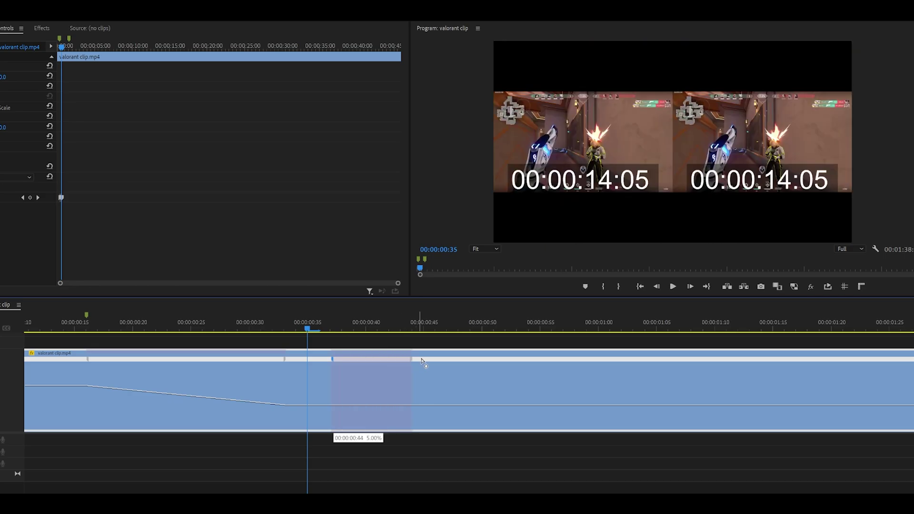
pyautogui.moveTo(421, 360)
pyautogui.mouseDown()
pyautogui.moveTo(382, 364)
pyautogui.moveTo(407, 363)
pyautogui.mouseUp()
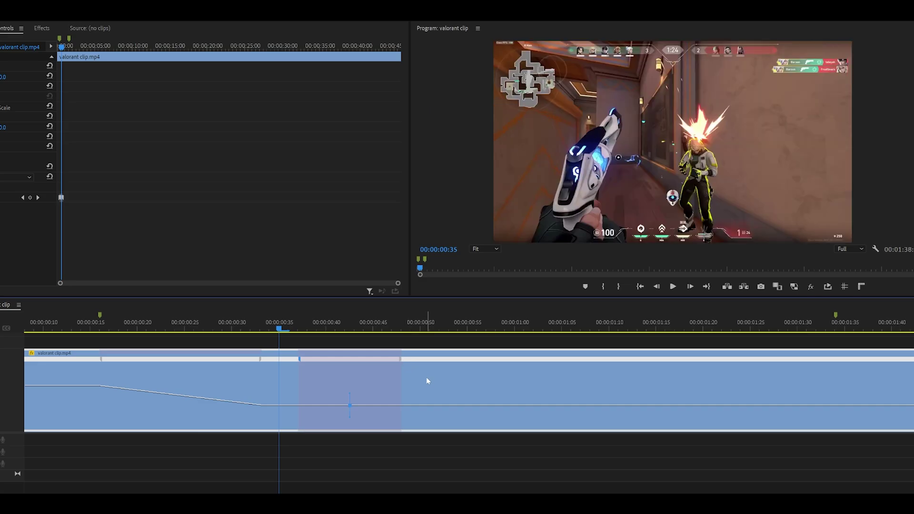
pyautogui.click(450, 404)
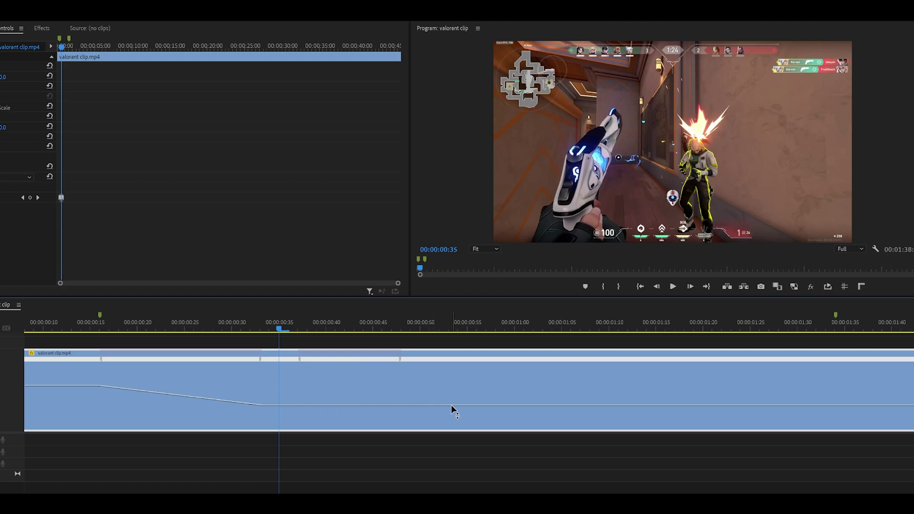
pyautogui.moveTo(451, 405); pyautogui.dragTo(475, 385)
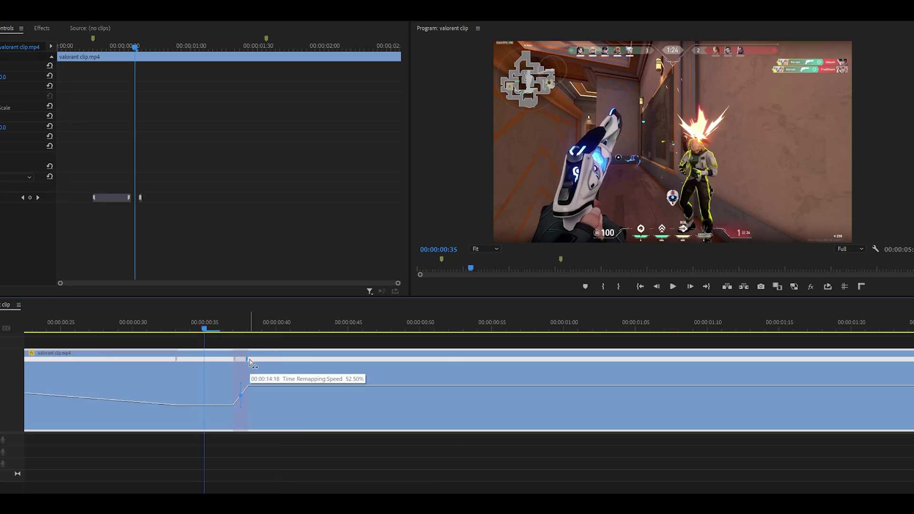
pyautogui.moveTo(248, 360); pyautogui.dragTo(421, 365)
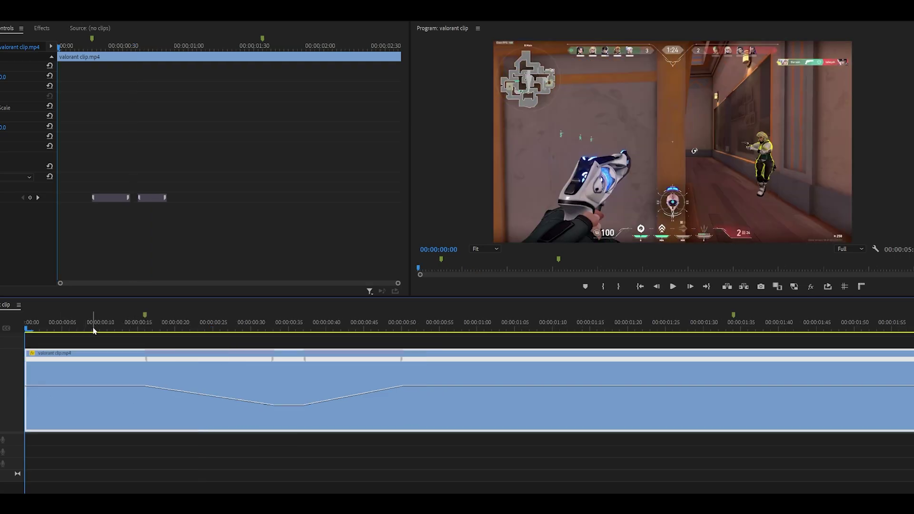
# - Play the clip from the start to check the slowdown and speed-up around the first shot
pyautogui.press('space')
pyautogui.moveTo(142, 329)
pyautogui.mouseDown()
pyautogui.moveTo(222, 333)
pyautogui.moveTo(159, 332)
pyautogui.mouseUp()
pyautogui.press('space')
pyautogui.click(274, 327)
pyautogui.press('space')
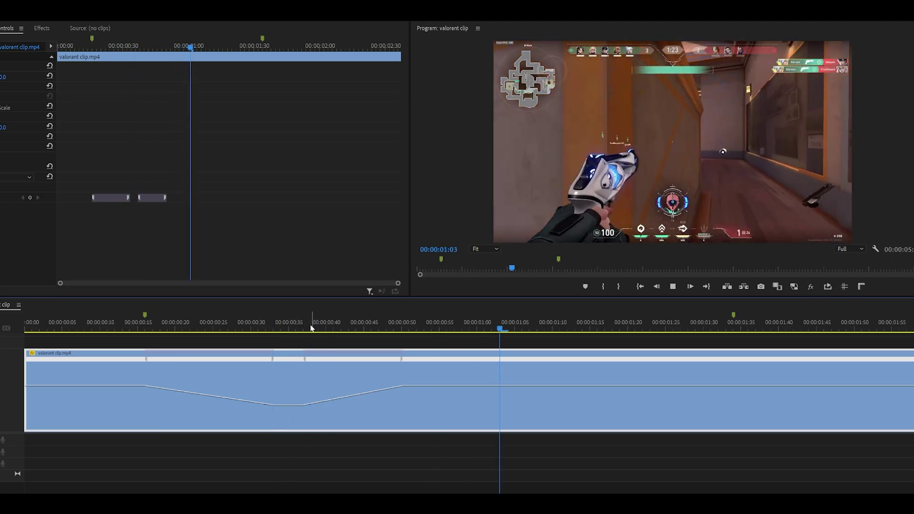
pyautogui.press('space')
pyautogui.press('-')
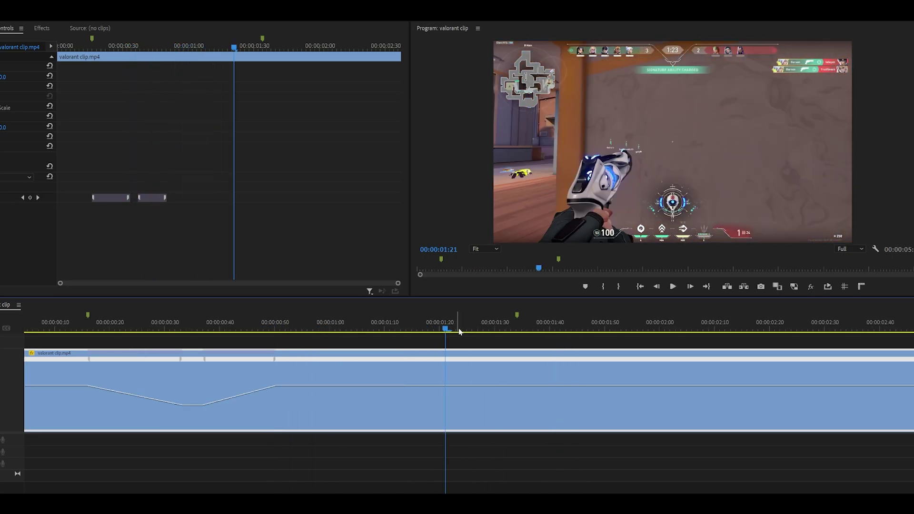
# - Scrub ahead to the next shot and add a marker on the clip at 00:00:01:52
pyautogui.moveTo(459, 332); pyautogui.dragTo(588, 330)
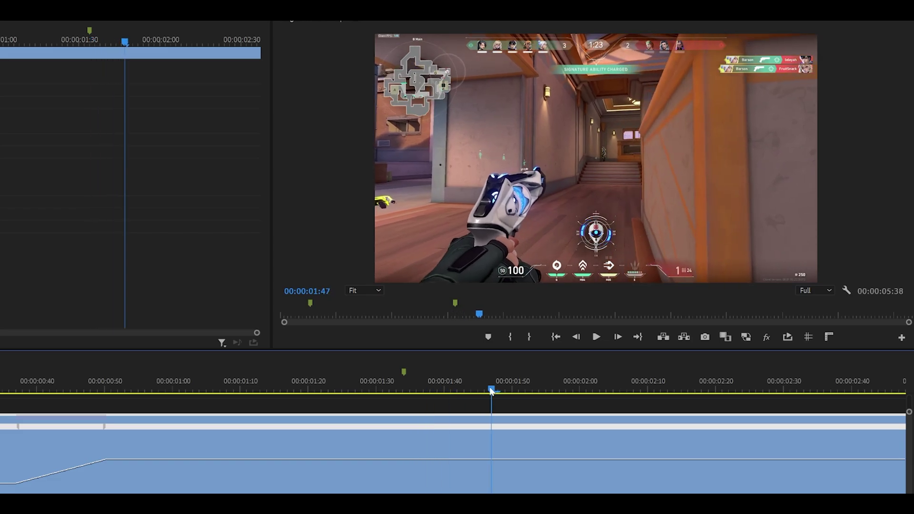
pyautogui.moveTo(491, 392); pyautogui.dragTo(526, 390)
pyautogui.scroll(-4, 136, 445)
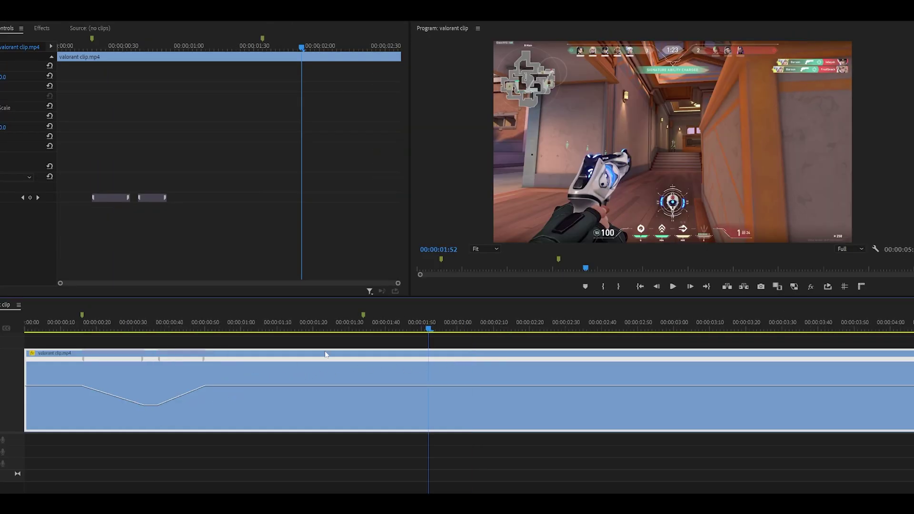
pyautogui.scroll(2, 376, 354)
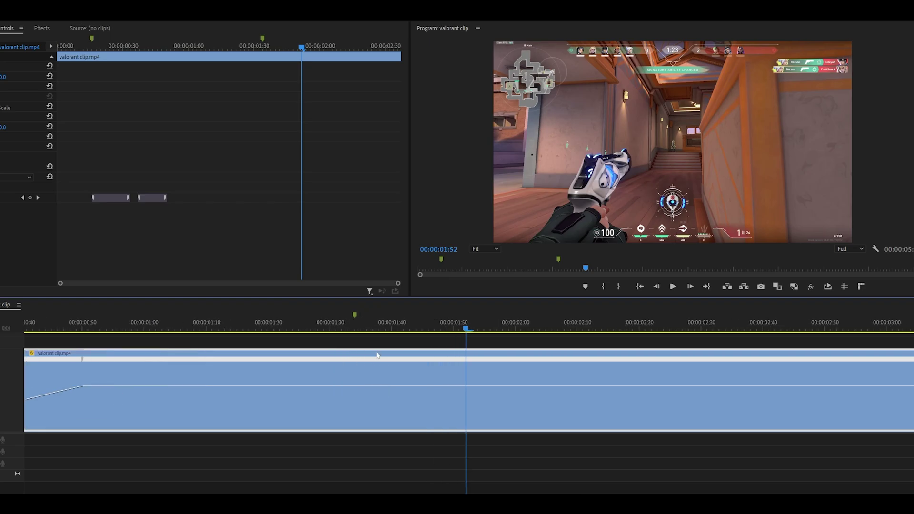
pyautogui.scroll(1, 506, 347)
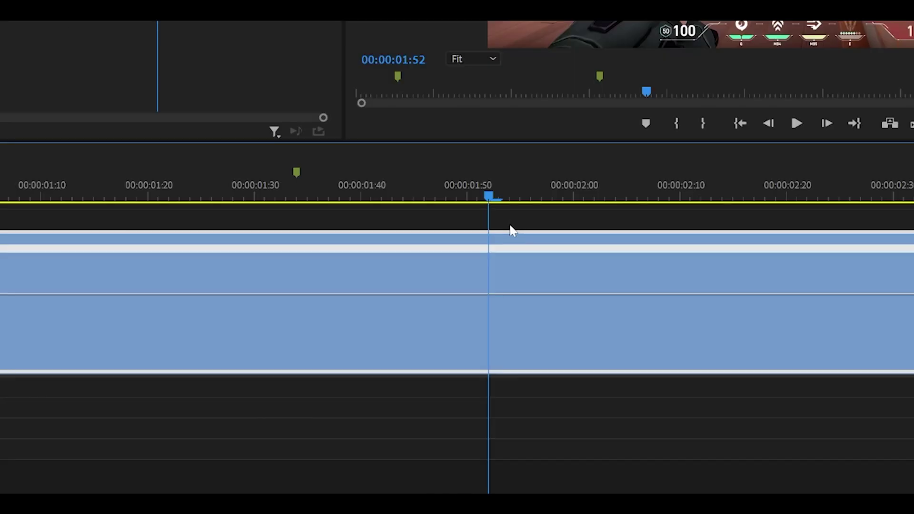
pyautogui.scroll(-1, 506, 346)
pyautogui.scroll(2, 506, 344)
pyautogui.scroll(-1, 512, 228)
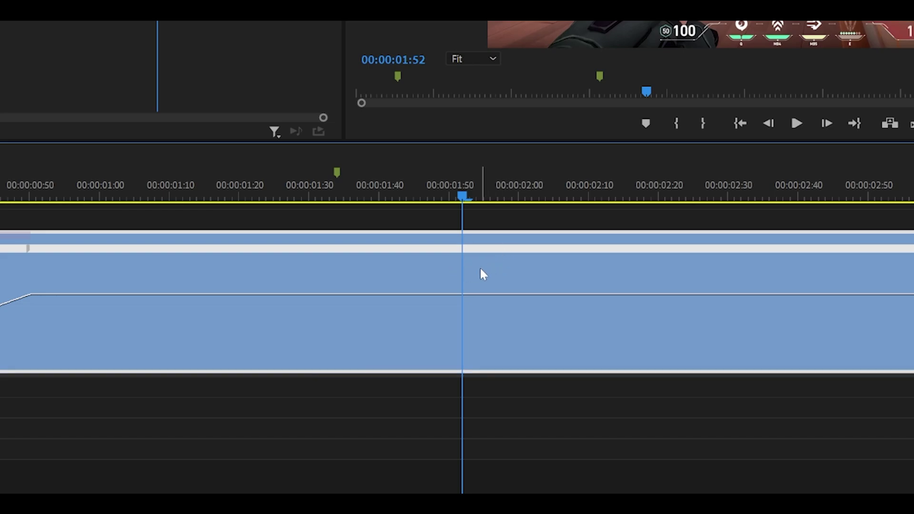
pyautogui.press('m')
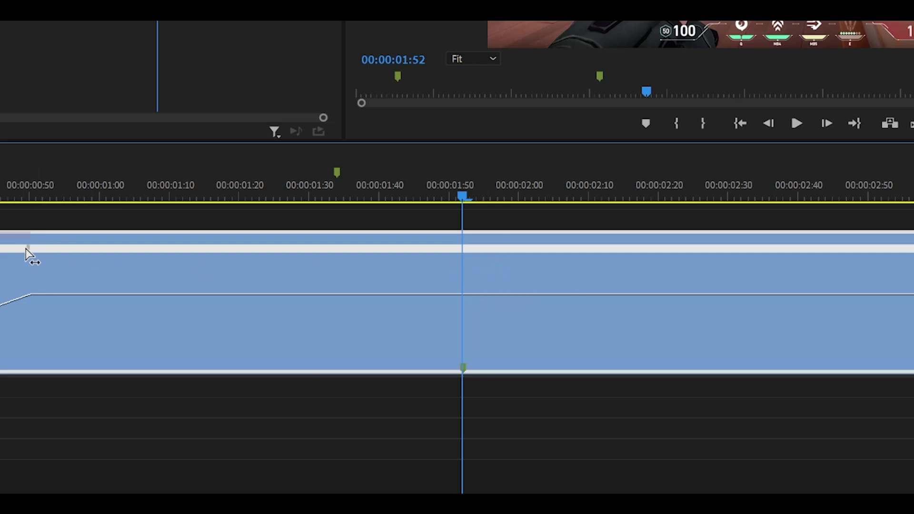
pyautogui.moveTo(26, 249); pyautogui.dragTo(274, 256)
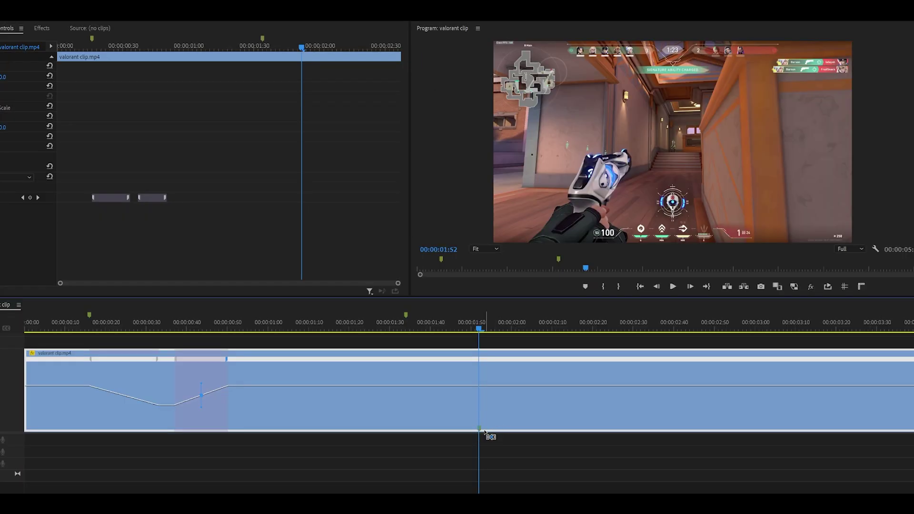
# - Add a third speed keyframe on the clip's speed line at the next shot, 00:00:01:53
pyautogui.press('=')
pyautogui.moveTo(445, 328); pyautogui.dragTo(464, 329)
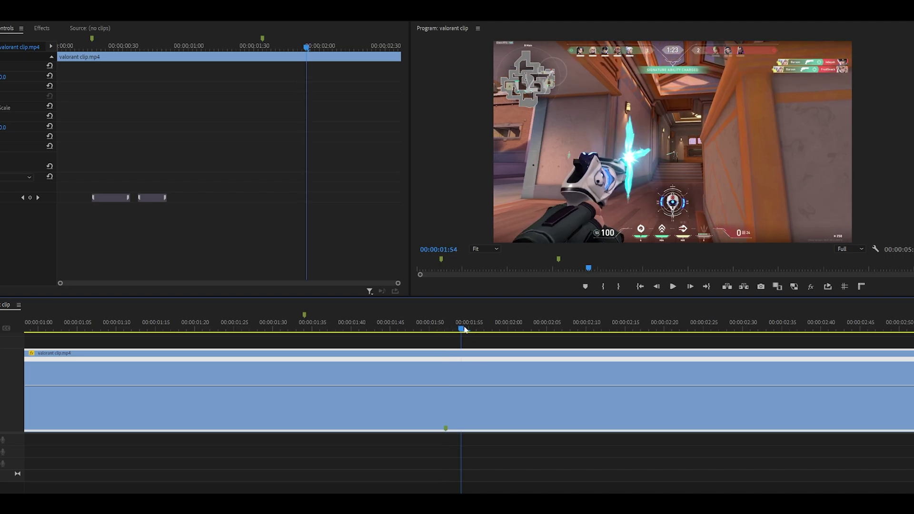
pyautogui.moveTo(462, 329); pyautogui.dragTo(454, 329)
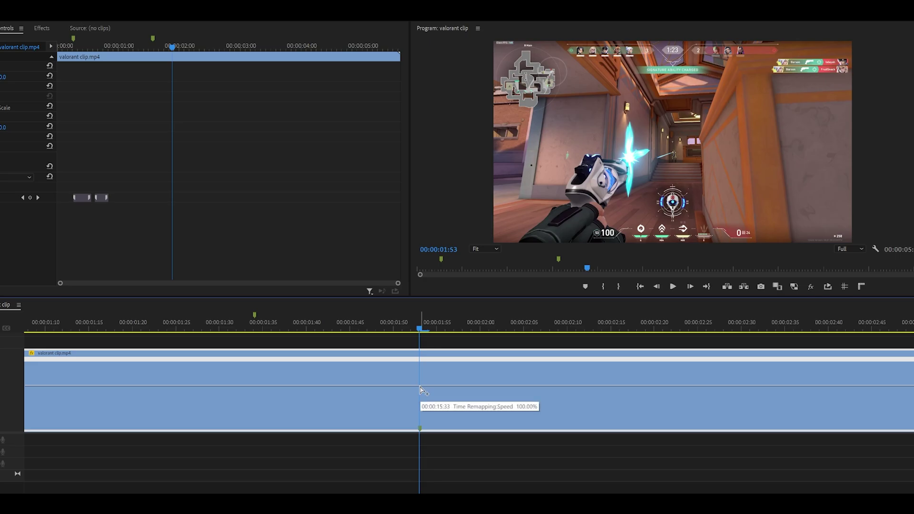
pyautogui.keyDown('ctrl'); pyautogui.click(420, 387); pyautogui.keyUp('ctrl')
# - Split the third speed keyframe into a ramp and lower the speed after it to 10%
pyautogui.press('-')
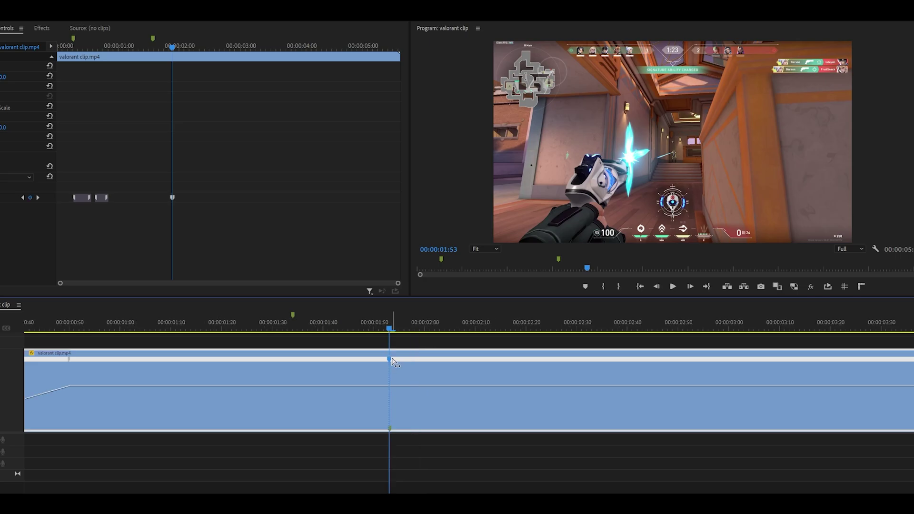
pyautogui.moveTo(390, 360)
pyautogui.mouseDown()
pyautogui.moveTo(506, 364)
pyautogui.moveTo(482, 371)
pyautogui.mouseUp()
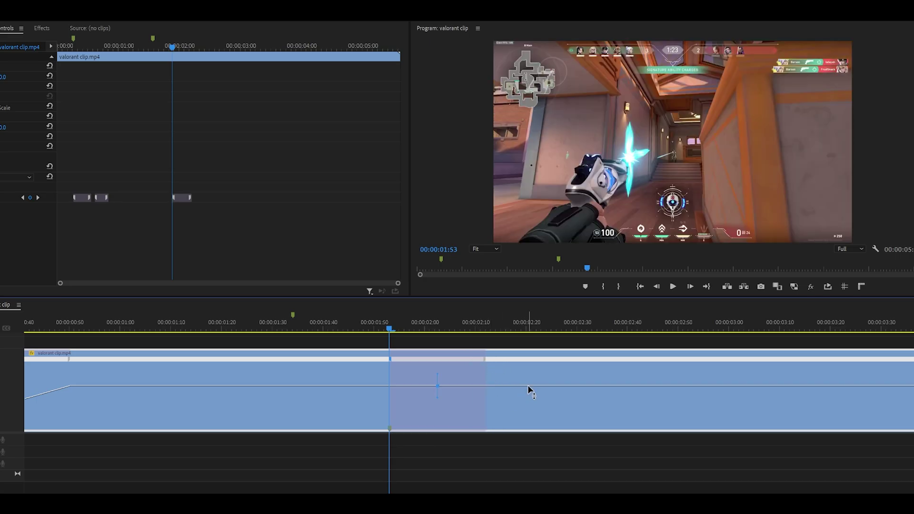
pyautogui.moveTo(530, 387); pyautogui.dragTo(537, 403)
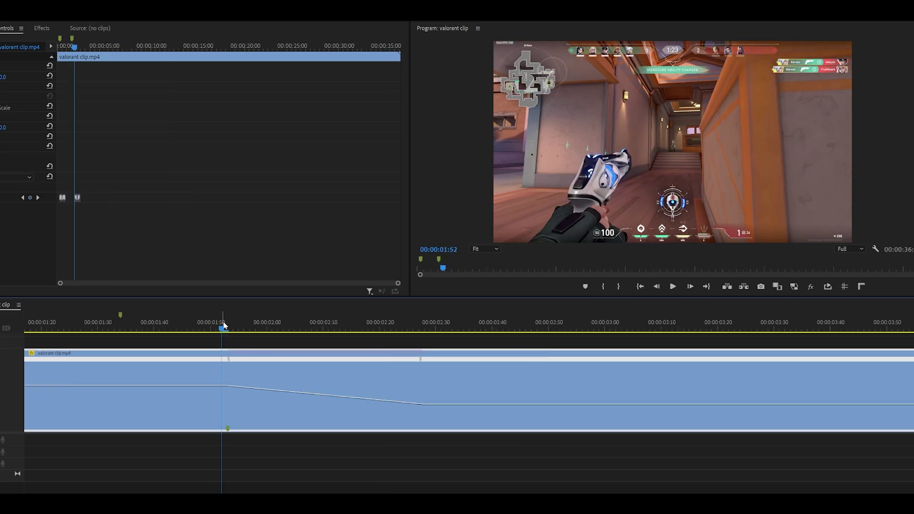
# - Preview the slowdown at the second shot by playing and scrubbing across its ramp
pyautogui.press('space')
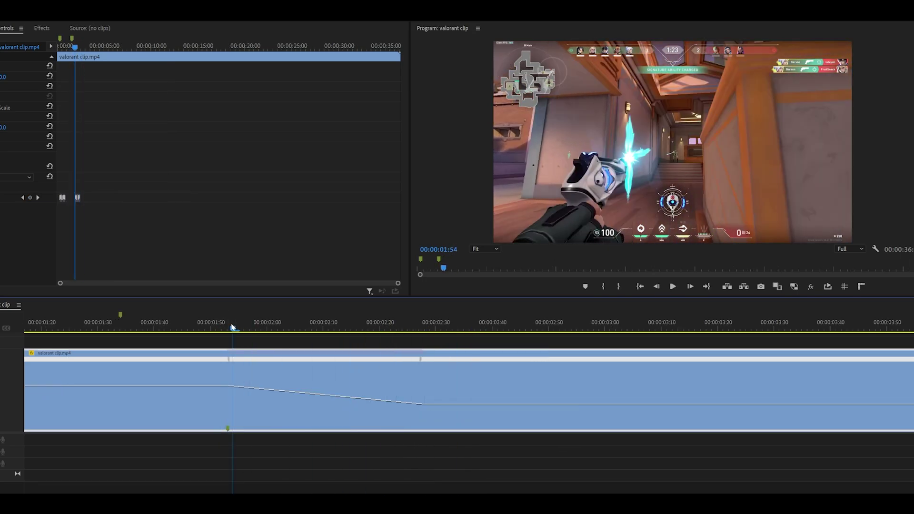
pyautogui.moveTo(233, 327); pyautogui.dragTo(436, 332)
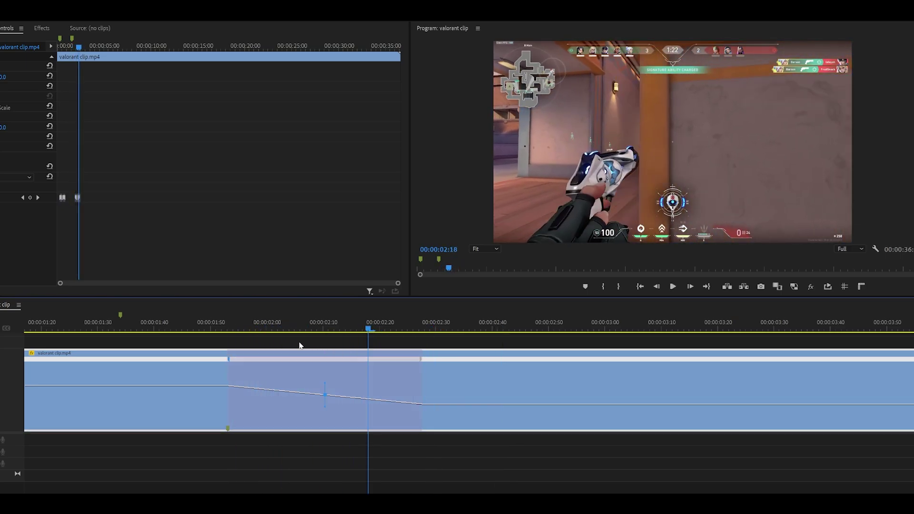
pyautogui.hscroll(-2, 323, 356)
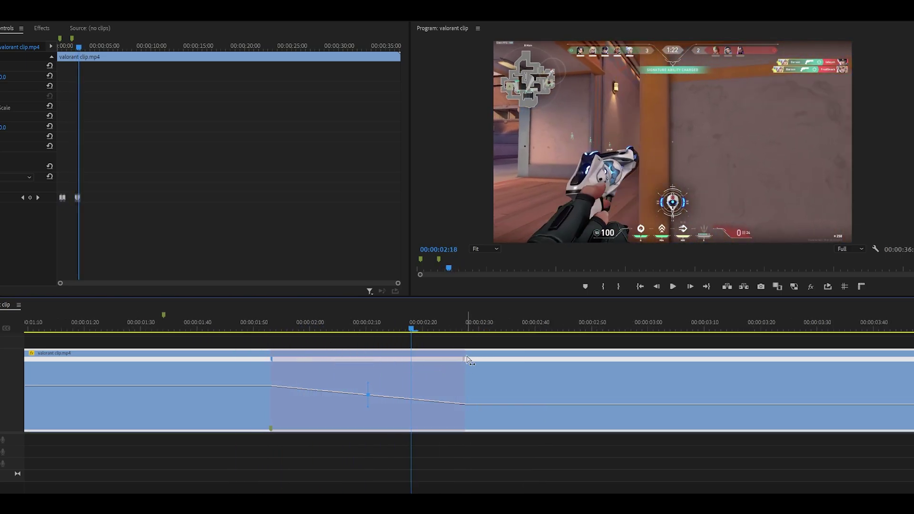
pyautogui.moveTo(298, 327); pyautogui.dragTo(450, 330)
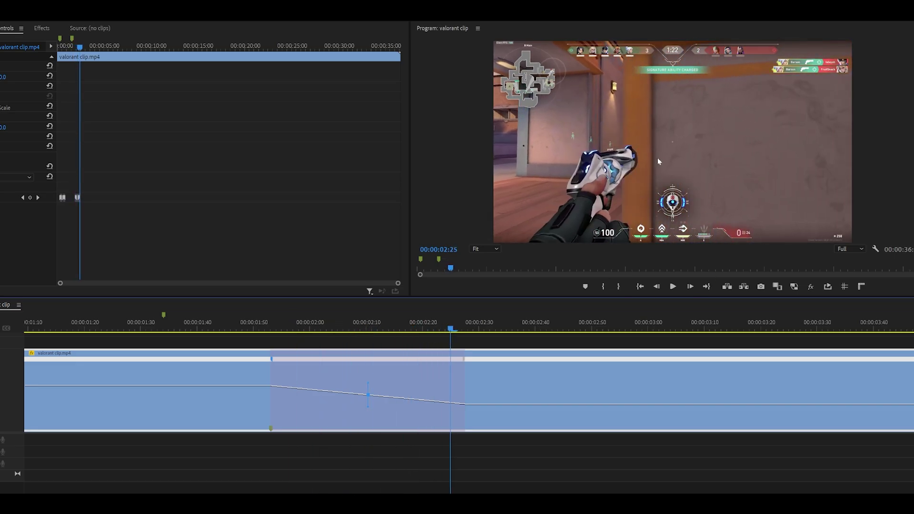
# - Shorten the second shot's slowdown ramp to end at about 00:00:02:11 and move the playhead to 00:00:02:33
pyautogui.click(395, 329)
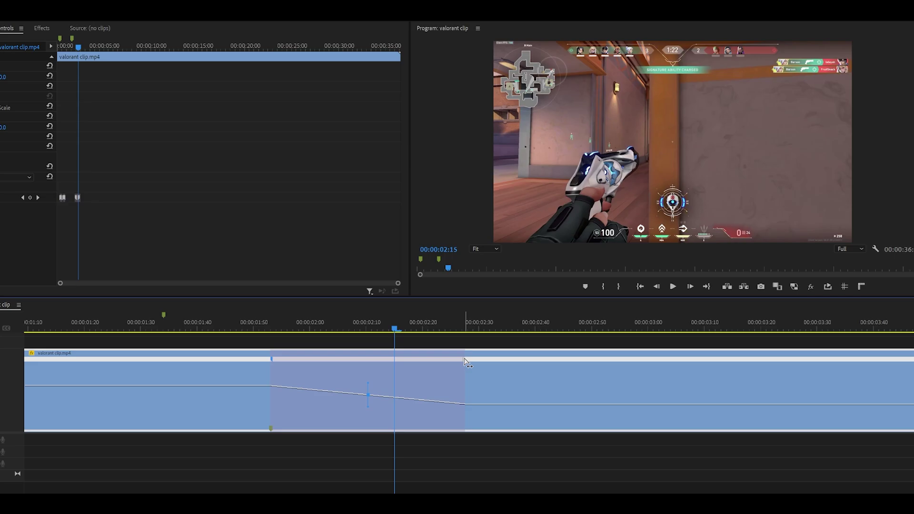
pyautogui.moveTo(465, 360); pyautogui.dragTo(398, 363)
pyautogui.moveTo(298, 328); pyautogui.dragTo(347, 353)
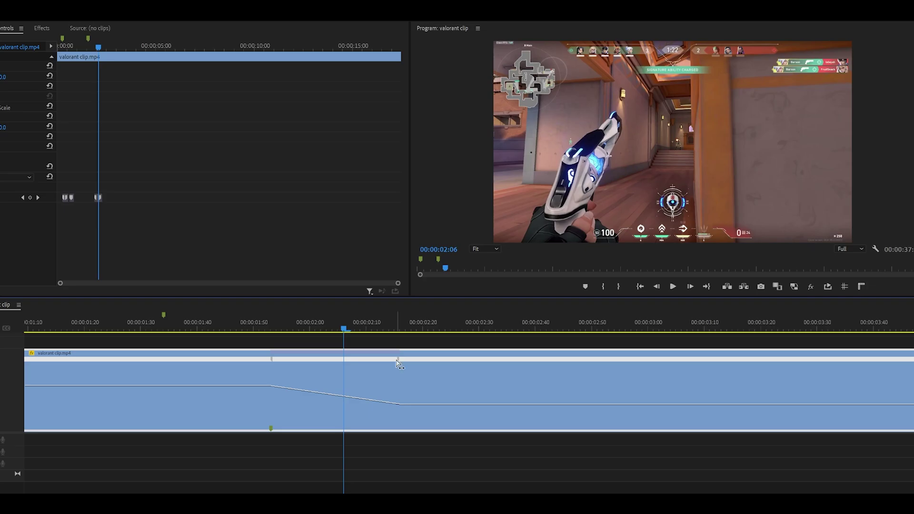
pyautogui.moveTo(400, 366); pyautogui.dragTo(496, 354)
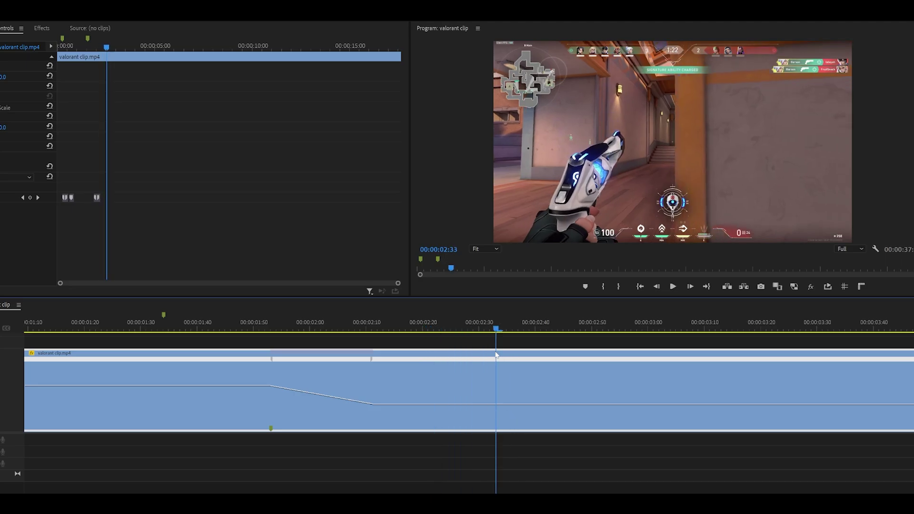
# - Add a speed keyframe at 00:00:02:33 and split it into a ramp rising to 100% by about 00:00:02:46
pyautogui.keyDown('ctrl'); pyautogui.click(496, 408); pyautogui.keyUp('ctrl')
pyautogui.moveTo(500, 364); pyautogui.dragTo(609, 364)
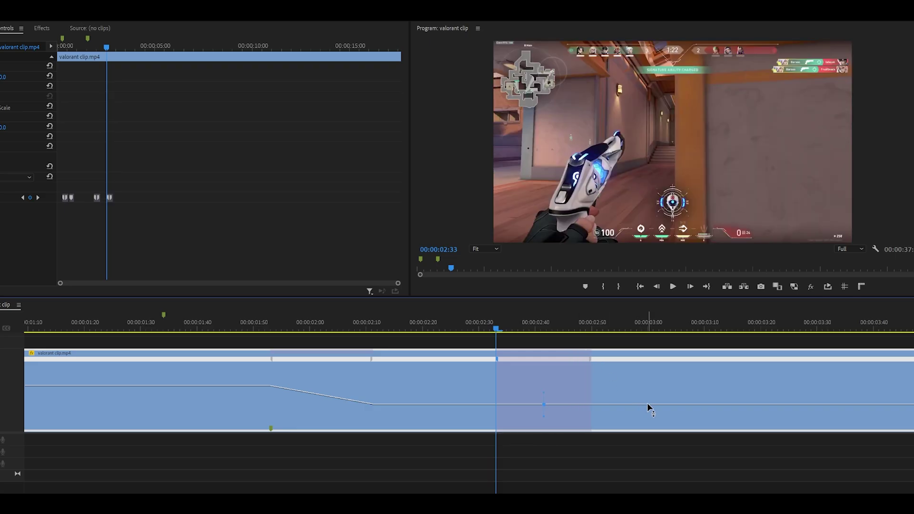
pyautogui.hscroll(2, 525, 363)
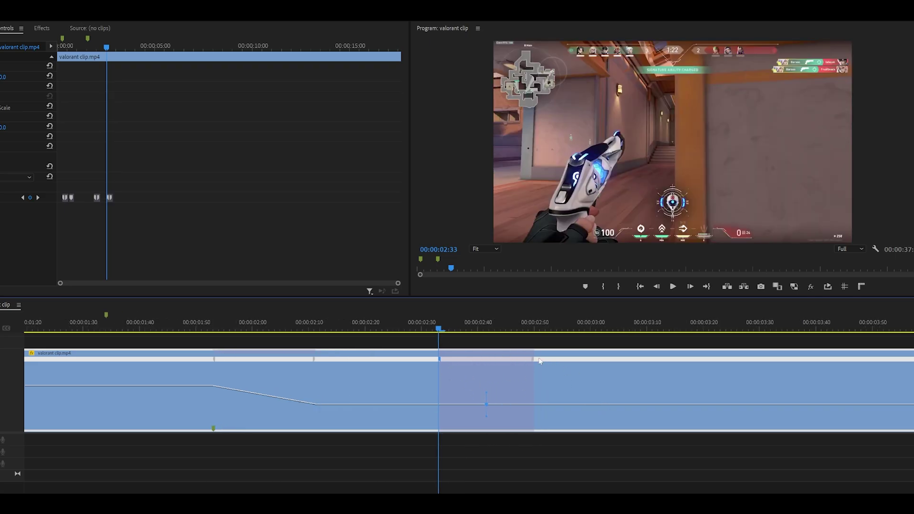
pyautogui.moveTo(604, 405); pyautogui.dragTo(636, 386)
pyautogui.moveTo(455, 361); pyautogui.dragTo(519, 362)
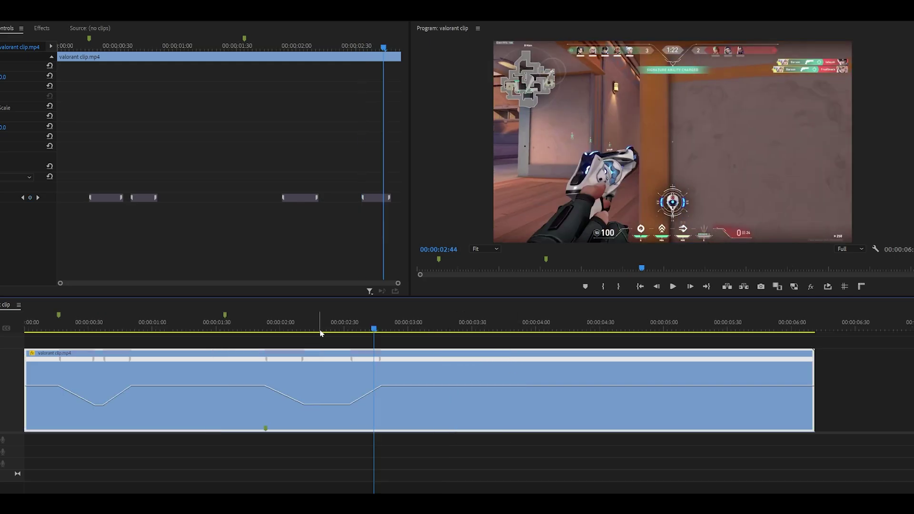
# - Set the clip's time interpolation to Optical Flow in its speed and duration settings
pyautogui.click(320, 332)
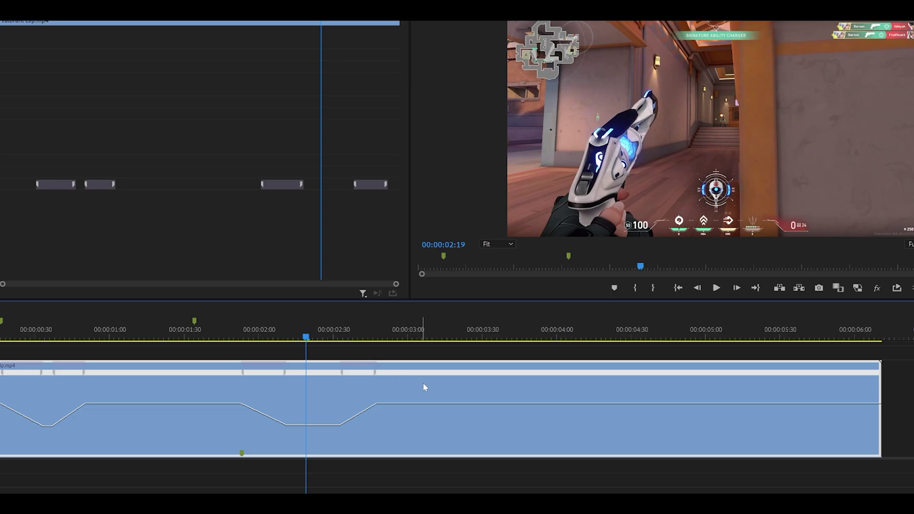
pyautogui.rightClick(439, 384)
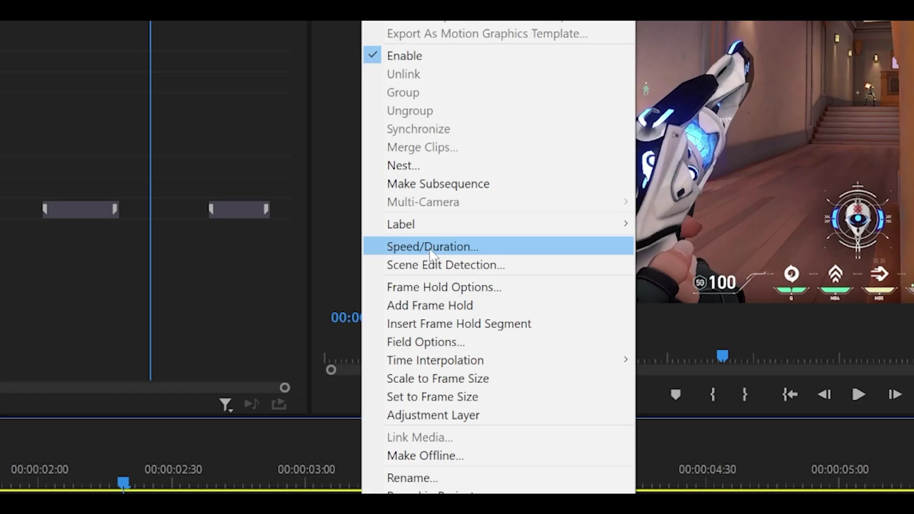
pyautogui.click(429, 248)
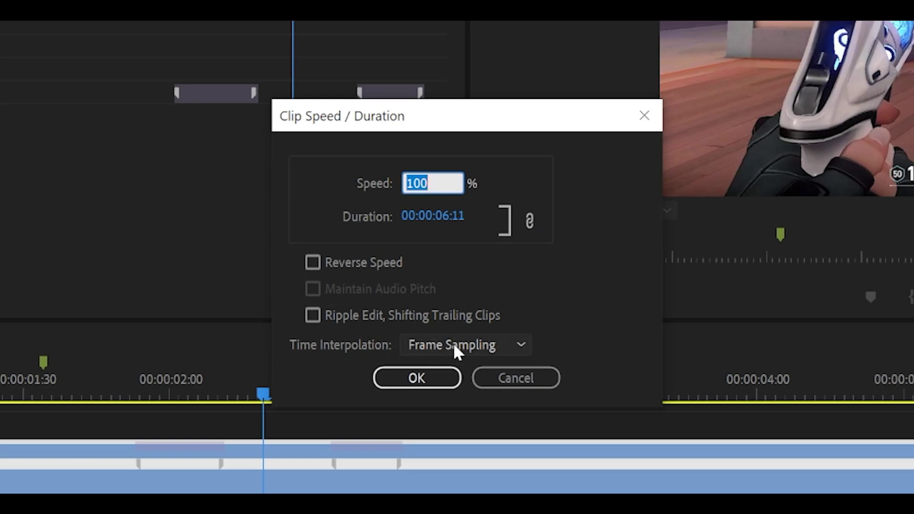
pyautogui.click(469, 345)
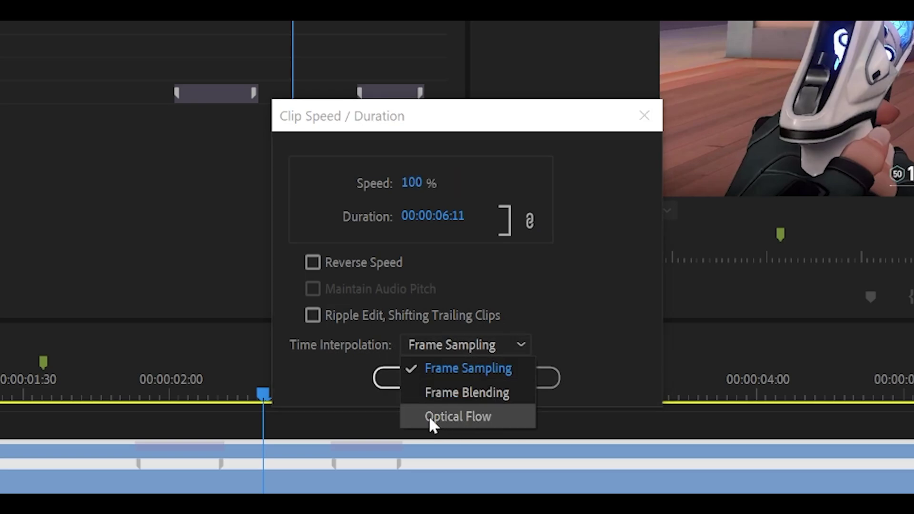
pyautogui.click(441, 417)
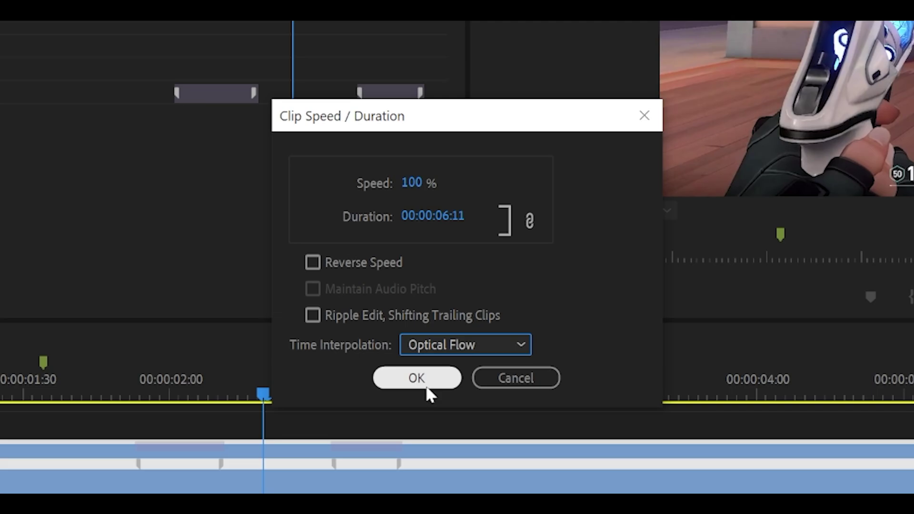
pyautogui.click(410, 381)
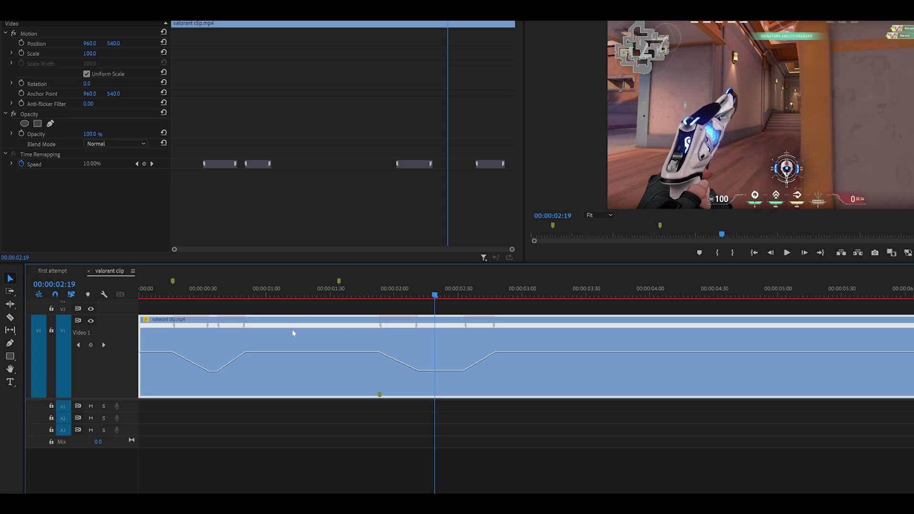
# - Mark an In point at the sequence start and an Out point just past the last speed ramp, before 00:00:03:00
pyautogui.moveTo(170, 295); pyautogui.dragTo(130, 295)
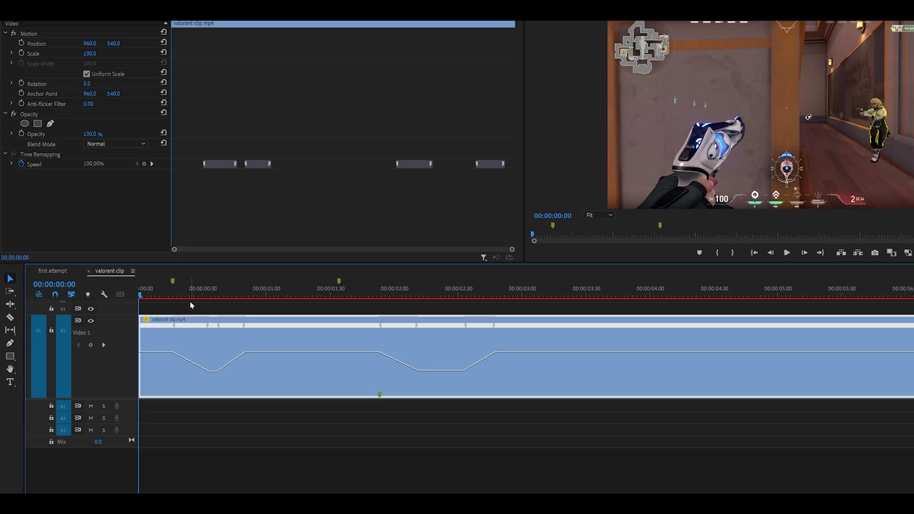
pyautogui.hotkey('ctrl', 'a')
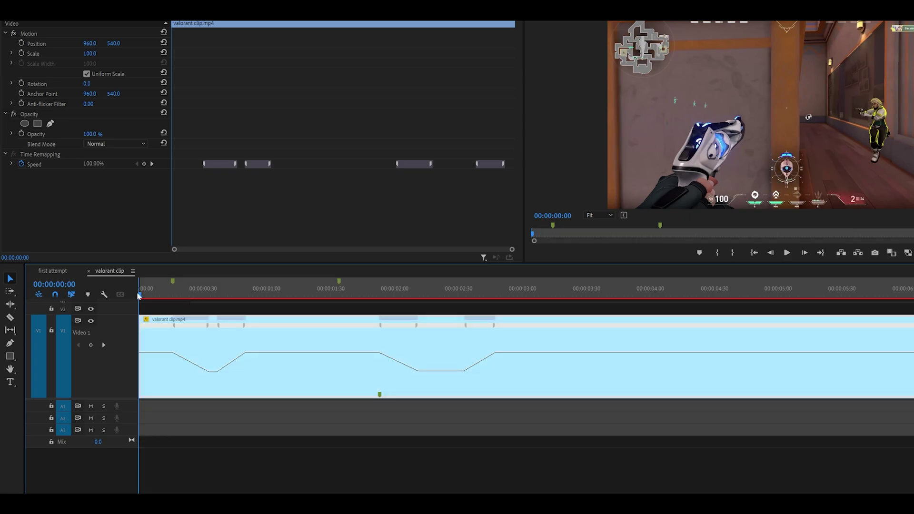
pyautogui.moveTo(139, 295)
pyautogui.mouseDown()
pyautogui.moveTo(510, 295)
pyautogui.moveTo(264, 329)
pyautogui.mouseUp()
pyautogui.press('o')
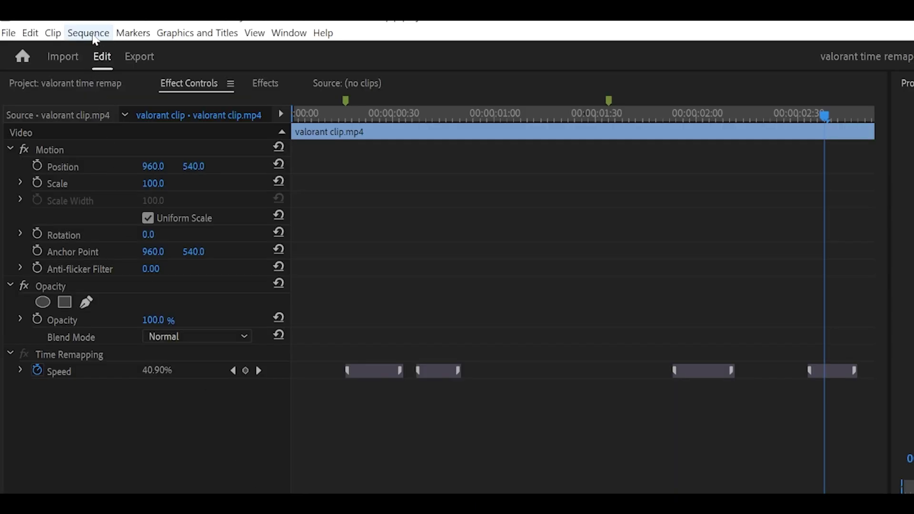
# - Render the marked section of the sequence from In to Out for smooth playback
pyautogui.click(94, 38)
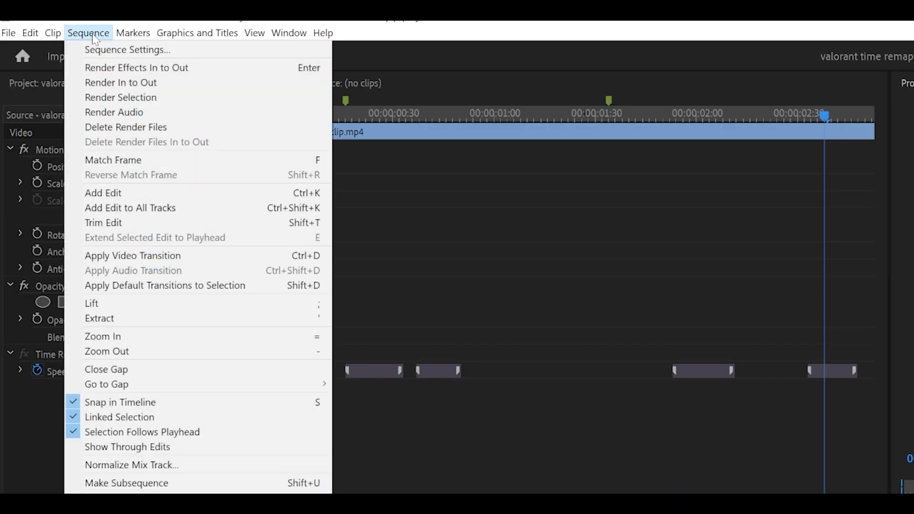
pyautogui.click(91, 87)
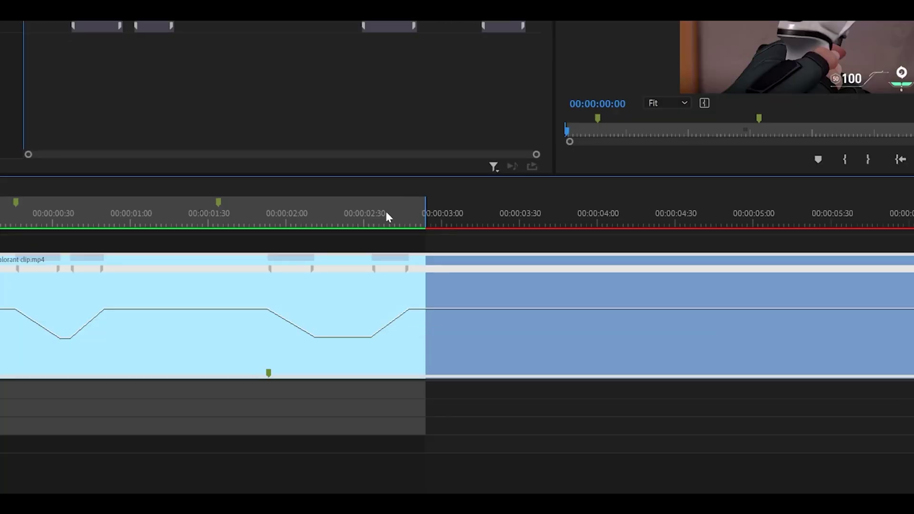
# - Clear the sequence's In and Out points
pyautogui.rightClick(497, 207)
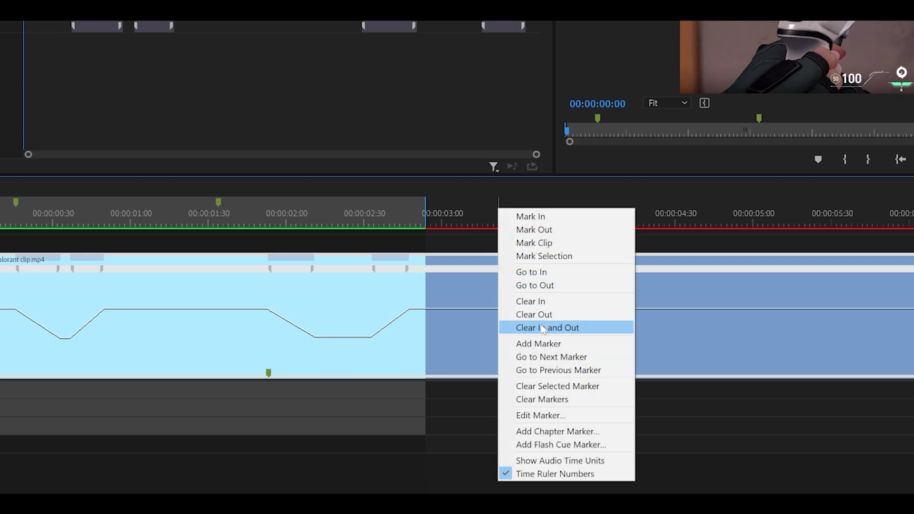